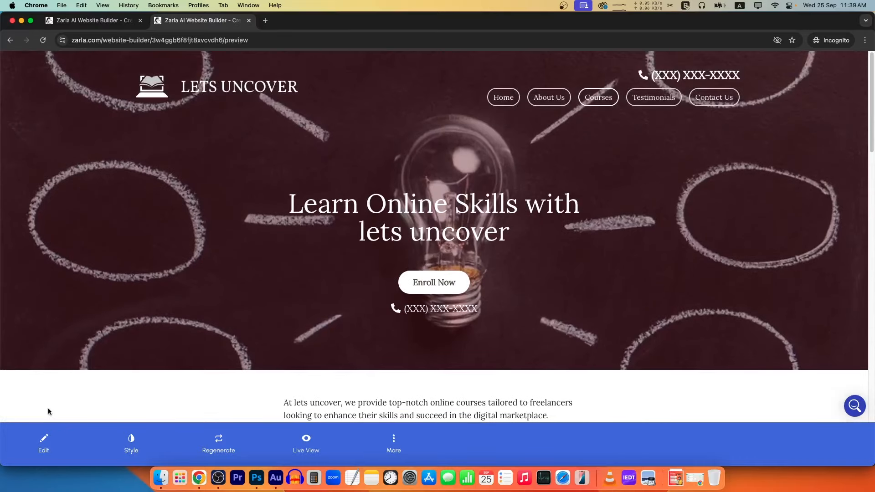
# Switch the generated LETS UNCOVER site from preview into edit mode.
pyautogui.click(44, 442)
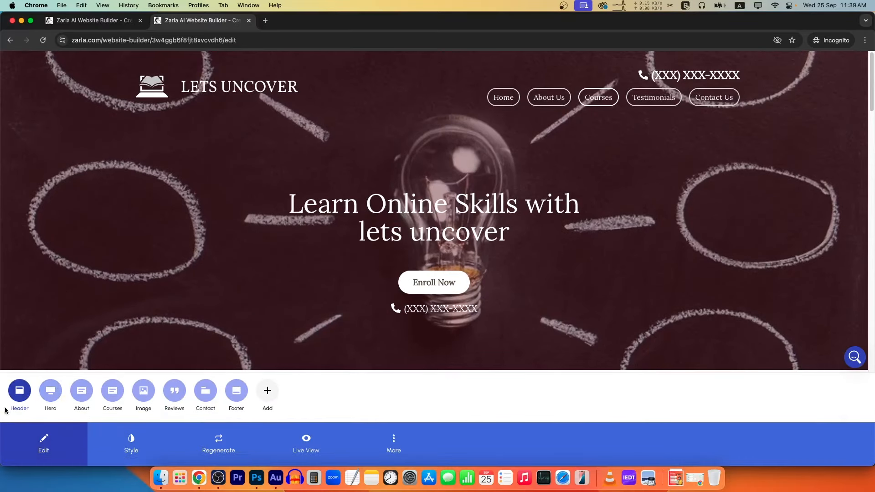
# Upload a graduation-cap image as the header logo.
pyautogui.click(19, 401)
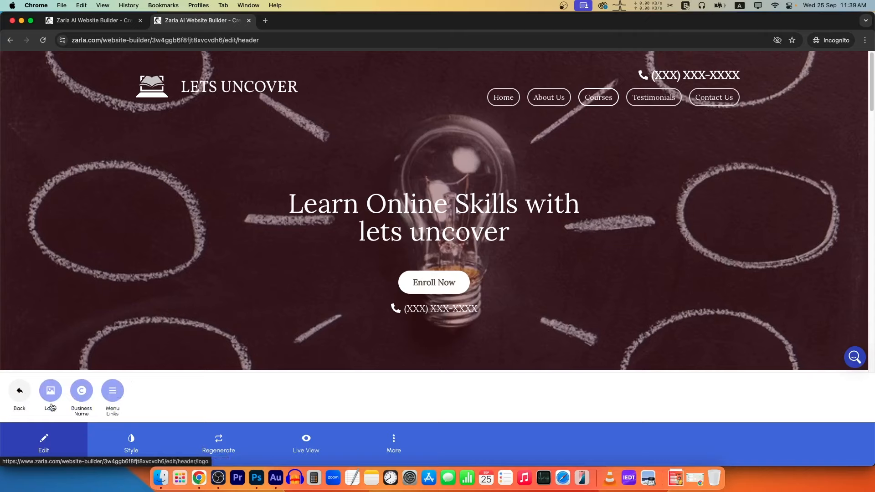
pyautogui.click(51, 407)
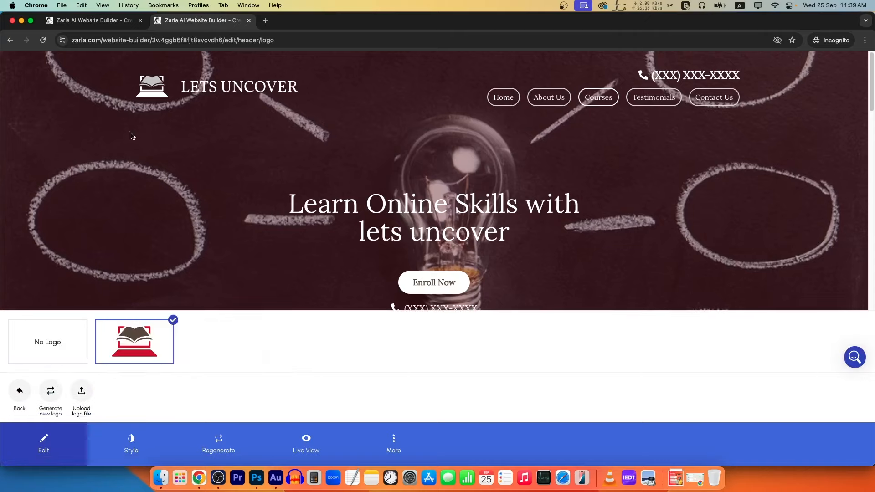
pyautogui.click(57, 343)
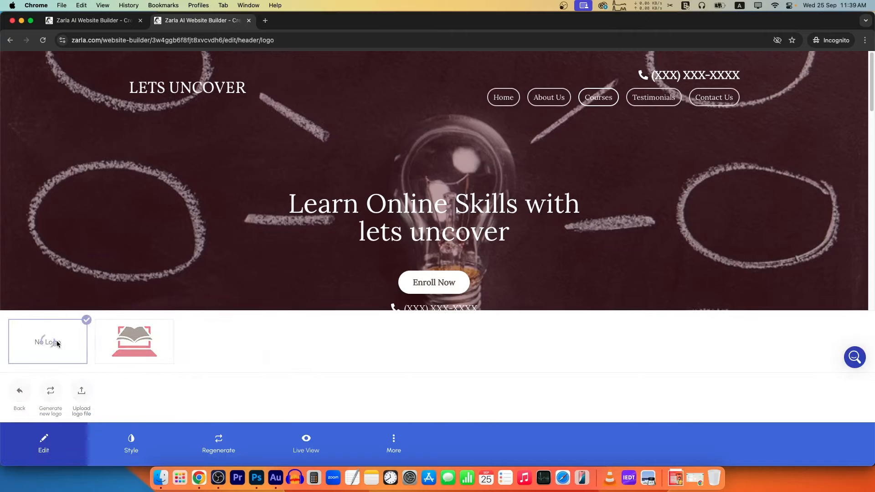
pyautogui.click(134, 344)
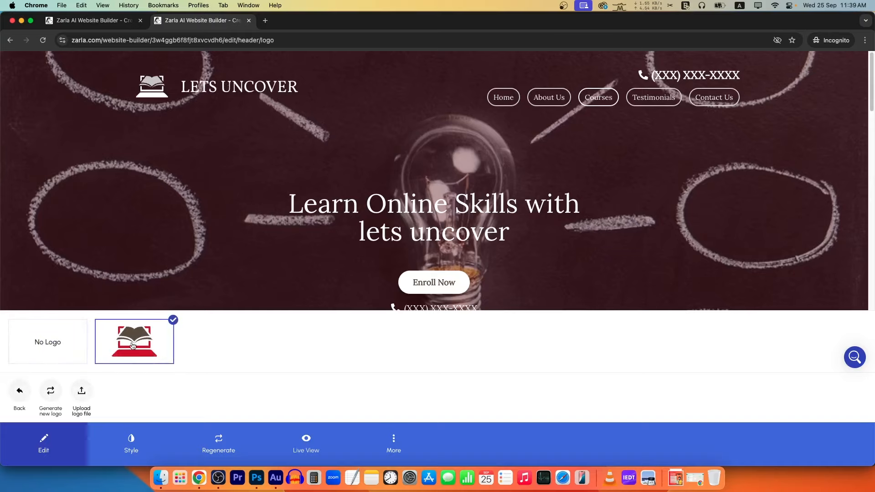
pyautogui.click(83, 396)
pyautogui.click(595, 354)
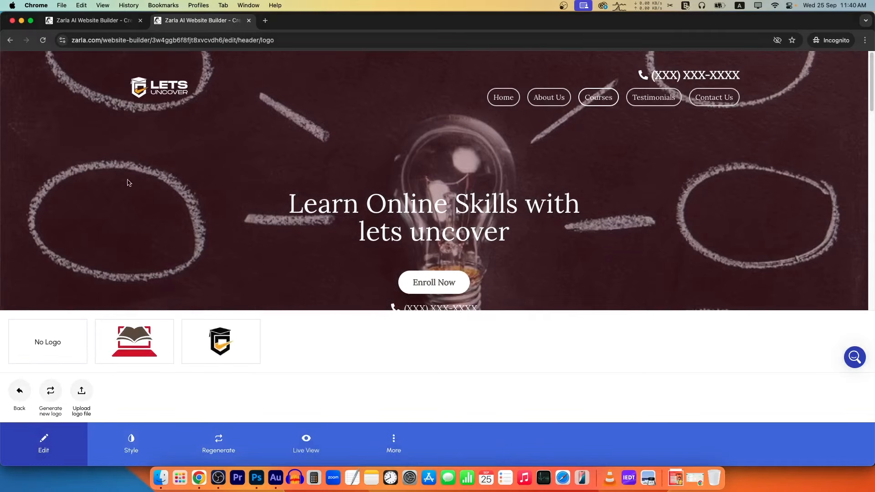
# Change the business name to capitals, LETS UNCOVER.
pyautogui.click(28, 397)
pyautogui.click(51, 392)
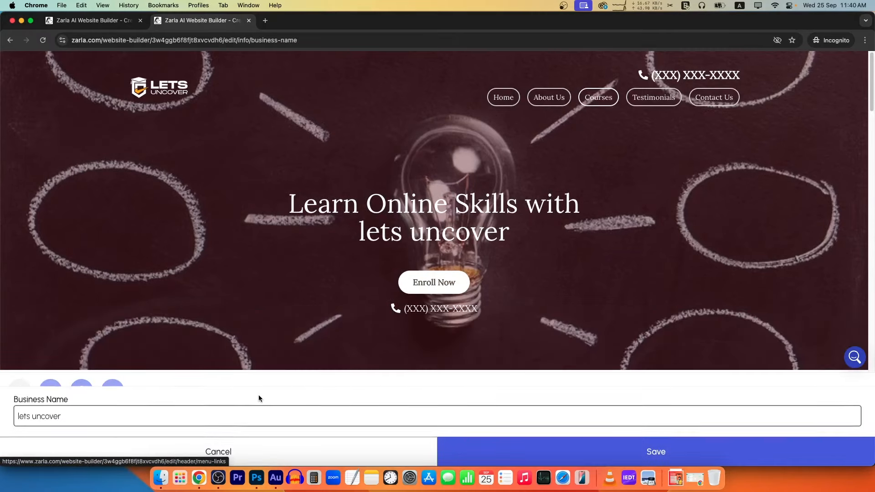
pyautogui.moveTo(95, 417); pyautogui.dragTo(2, 413)
pyautogui.press('Return')
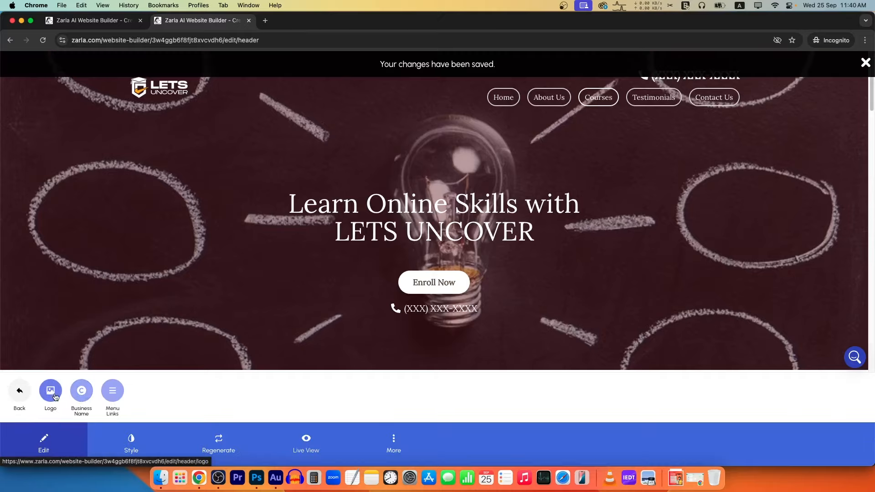
# Look at the menu link labels, selecting About Us, then leave them unchanged.
pyautogui.click(113, 391)
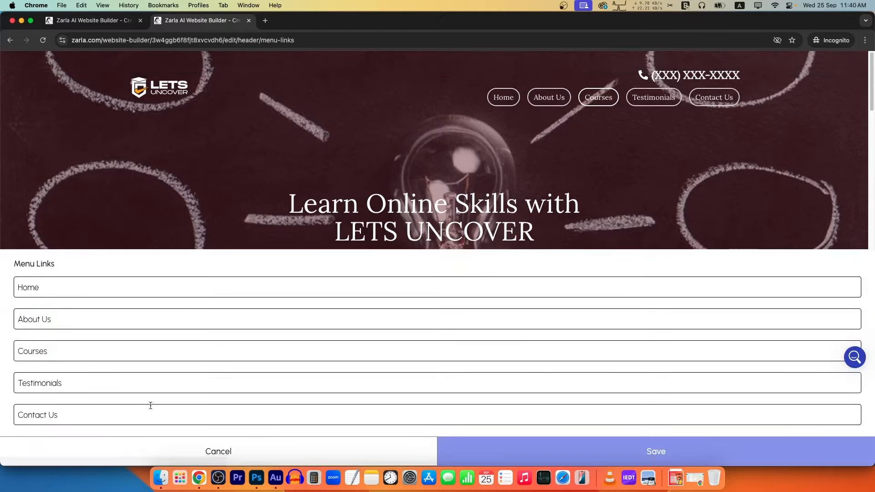
pyautogui.moveTo(62, 319); pyautogui.dragTo(17, 319)
pyautogui.click(141, 304)
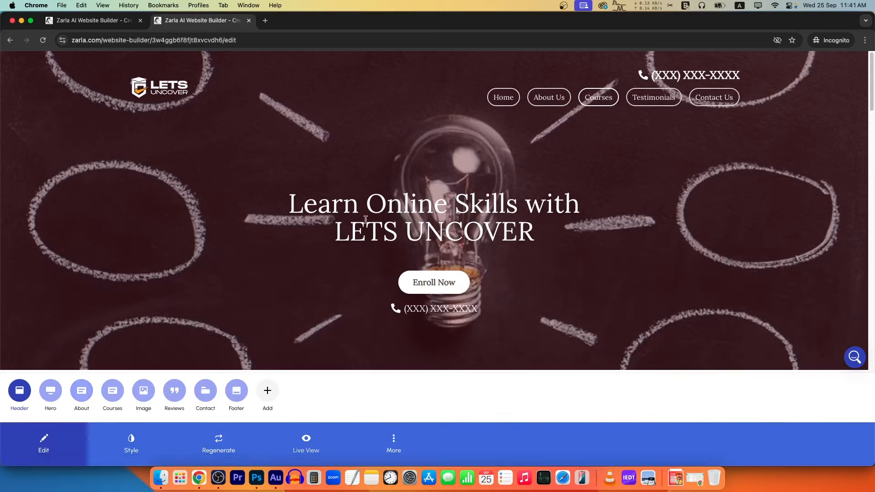
# Retitle the About section headline to ABOUT.
pyautogui.click(84, 393)
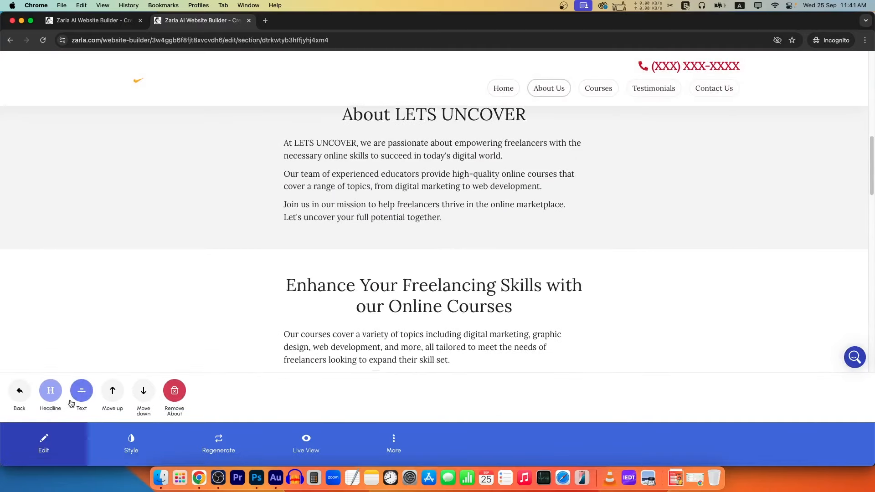
pyautogui.click(50, 392)
pyautogui.moveTo(145, 416); pyautogui.dragTo(16, 418)
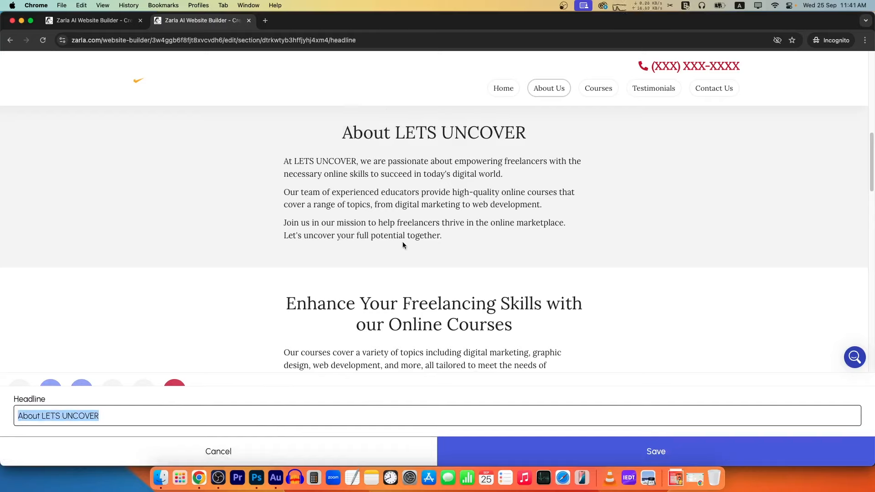
pyautogui.tripleClick(60, 418)
pyautogui.write('ABOUT')
pyautogui.click(575, 449)
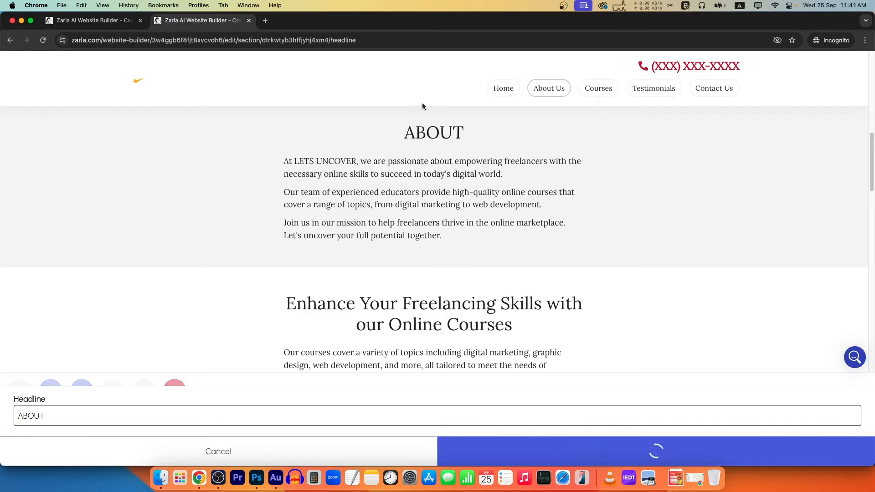
# Replace the About paragraphs with pasted text about free freelancing courses on YouTube.
pyautogui.click(82, 390)
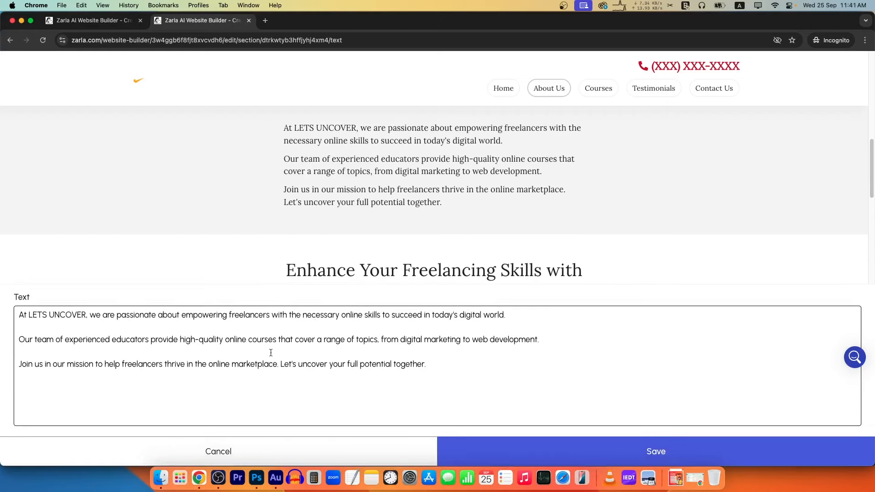
pyautogui.moveTo(442, 384); pyautogui.dragTo(26, 308)
pyautogui.press('super+a')
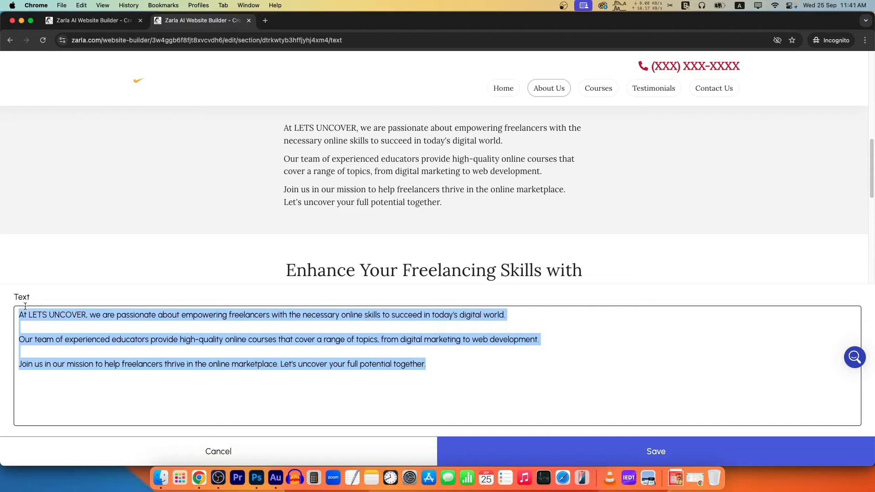
pyautogui.write('If you are freelancer and want to start making money online then watch our free courses. We have a YouTube channel named "Lets Uncover" where you can watch all the courses for free.')
pyautogui.click(653, 453)
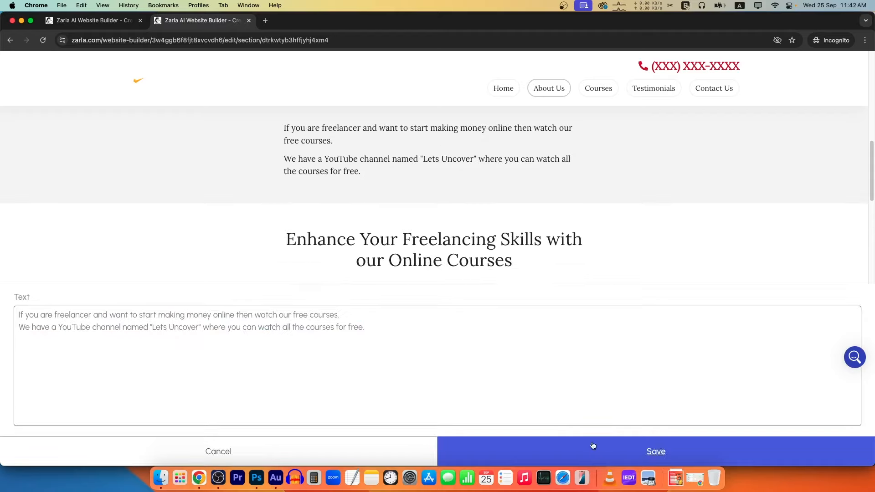
pyautogui.scroll(-7, 341, 248)
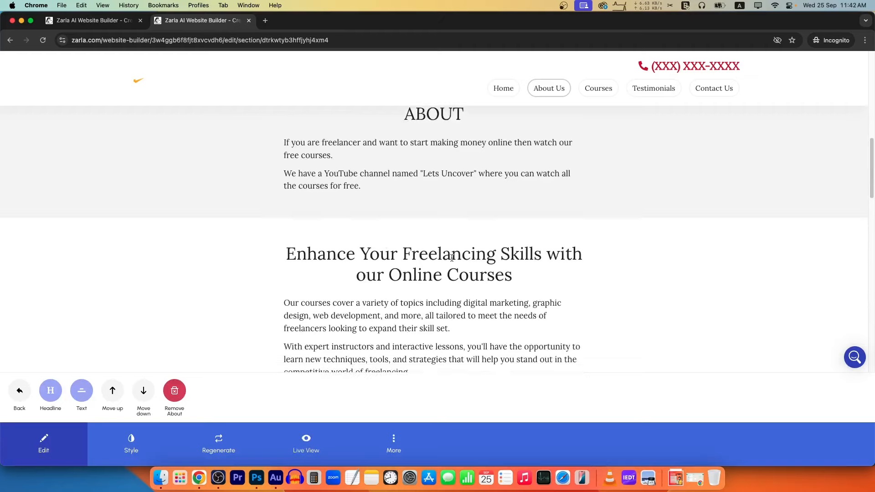
pyautogui.scroll(3, 403, 249)
pyautogui.click(20, 391)
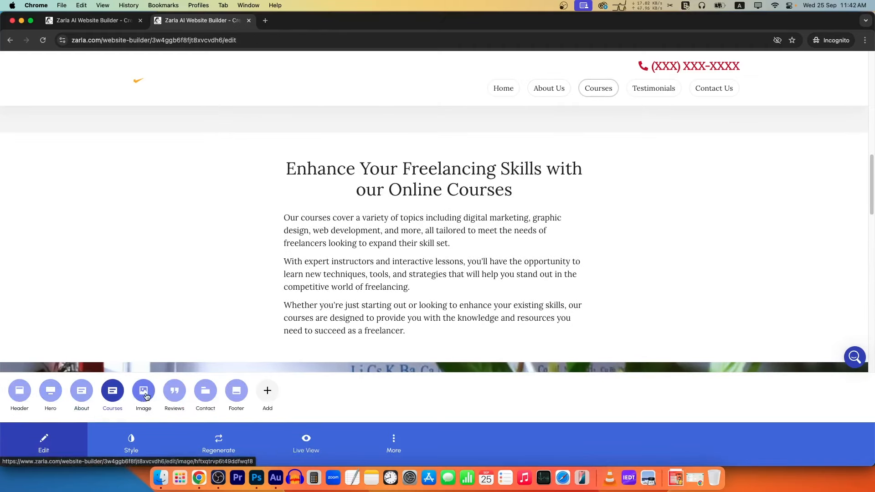
# Generate a new picture for the image section, then bring up the student reviews section.
pyautogui.click(145, 393)
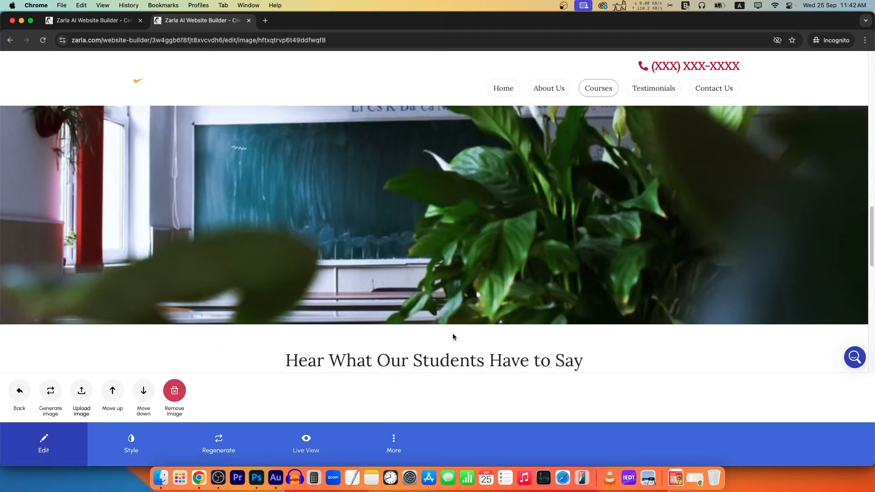
pyautogui.click(54, 396)
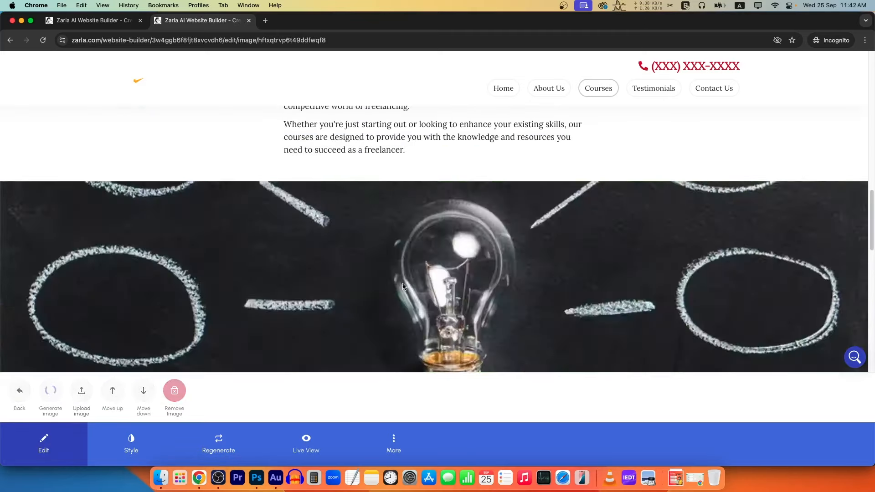
pyautogui.scroll(-3, 406, 283)
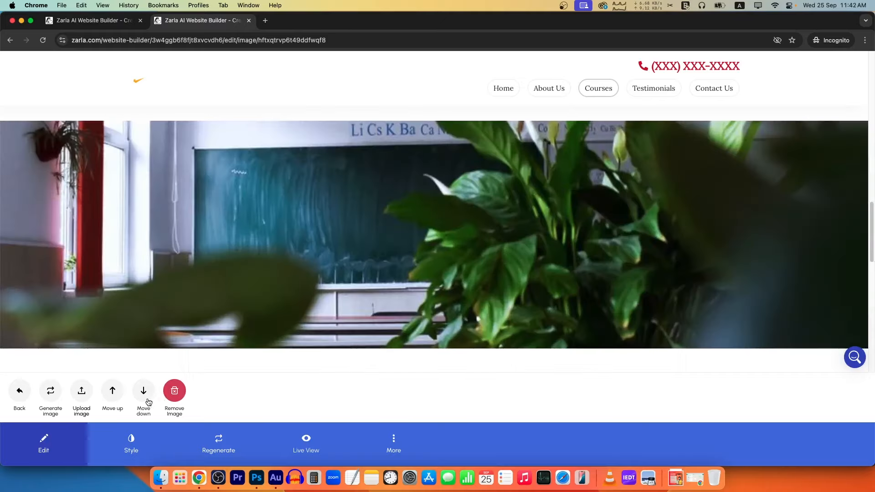
pyautogui.click(178, 392)
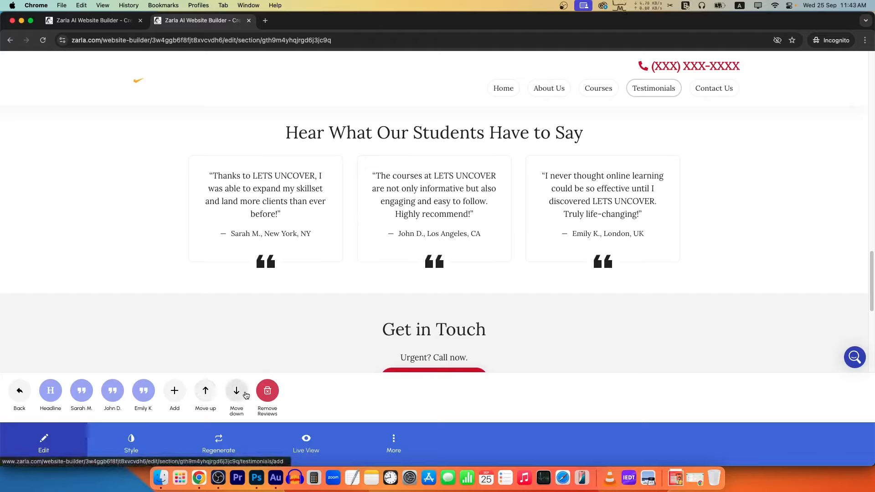
# Paste 'Read our reviews' as the reviews section headline.
pyautogui.click(56, 392)
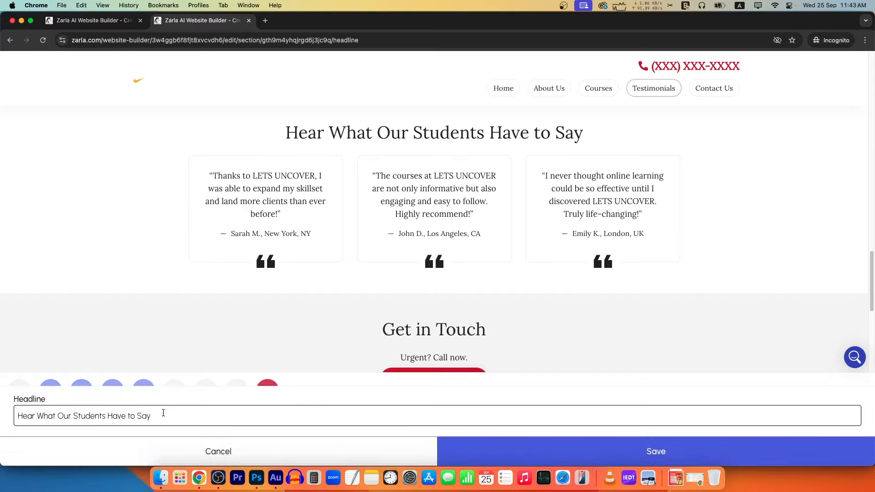
pyautogui.moveTo(158, 413); pyautogui.dragTo(2, 399)
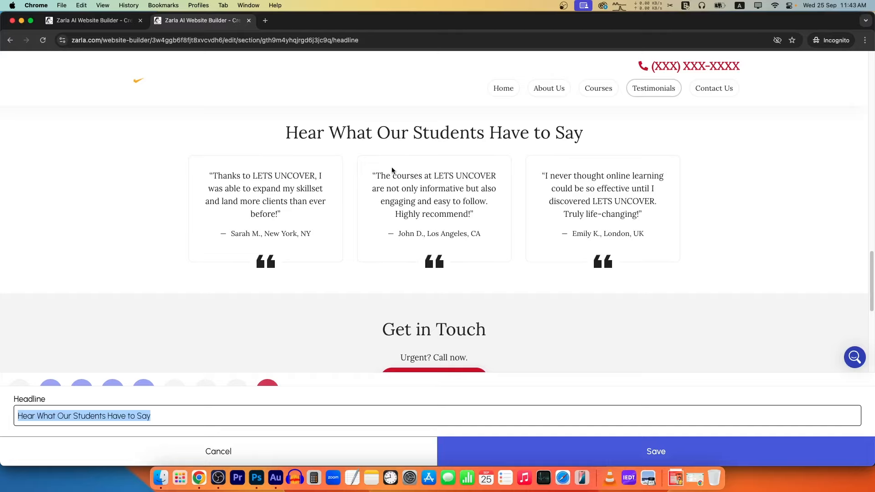
pyautogui.write('Read our reviews')
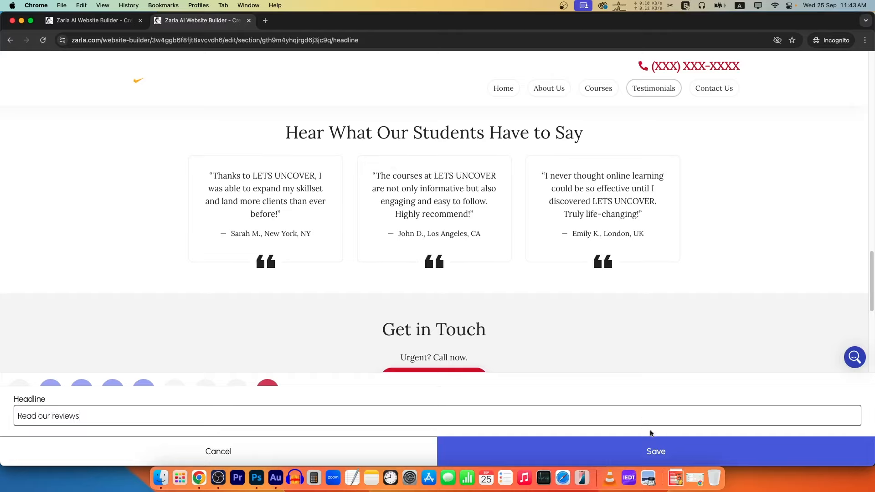
pyautogui.click(652, 449)
# Rewrite the first quote to praise Lets Uncover's online earning courses in Pakistan.
pyautogui.click(278, 256)
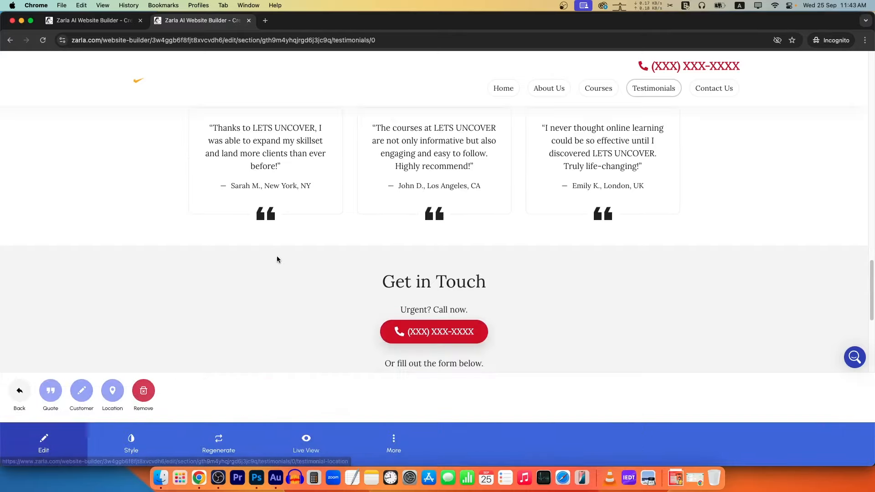
pyautogui.click(50, 394)
pyautogui.moveTo(383, 403); pyautogui.dragTo(61, 393)
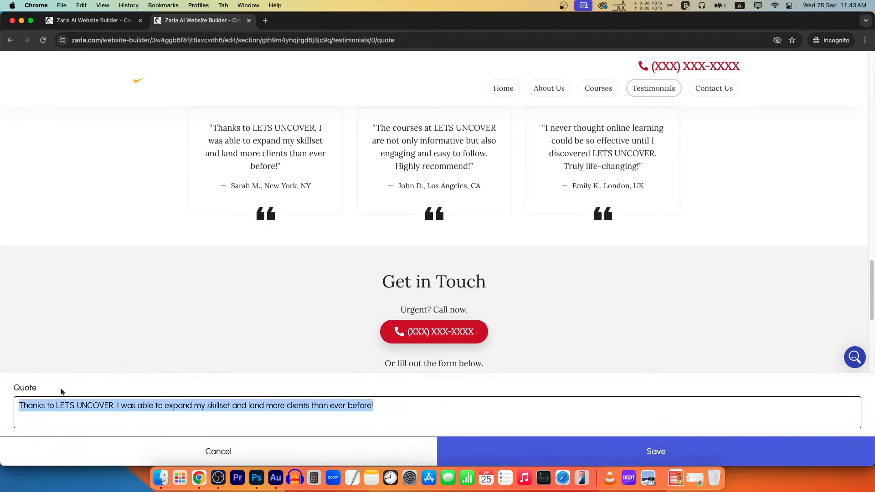
pyautogui.write('Let')
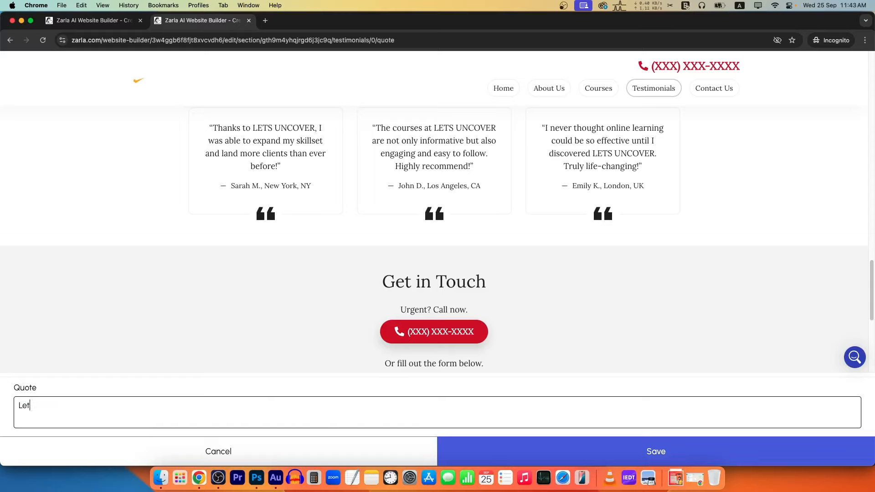
pyautogui.write('s Uncover has the best cour')
pyautogui.press('BackSpace')
pyautogui.press('BackSpace')
pyautogui.press('BackSpace')
pyautogui.press('BackSpace')
pyautogui.write('online ea')
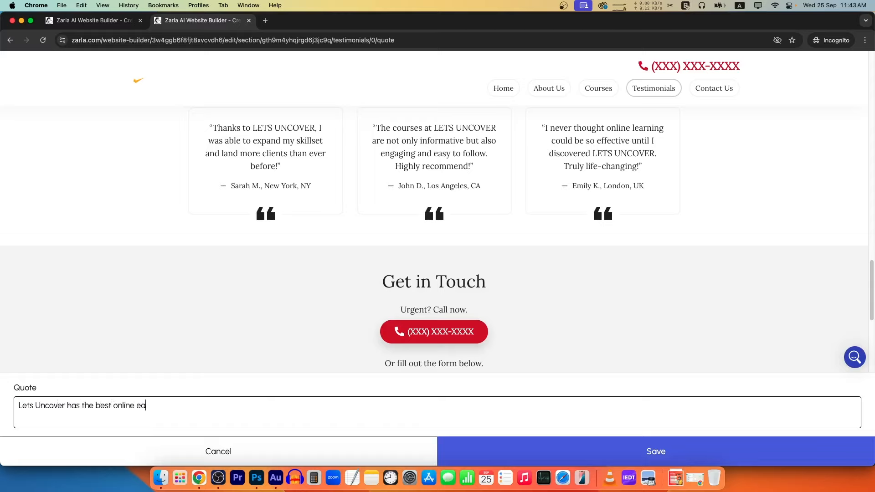
pyautogui.write('rning courses in Pakistan and India')
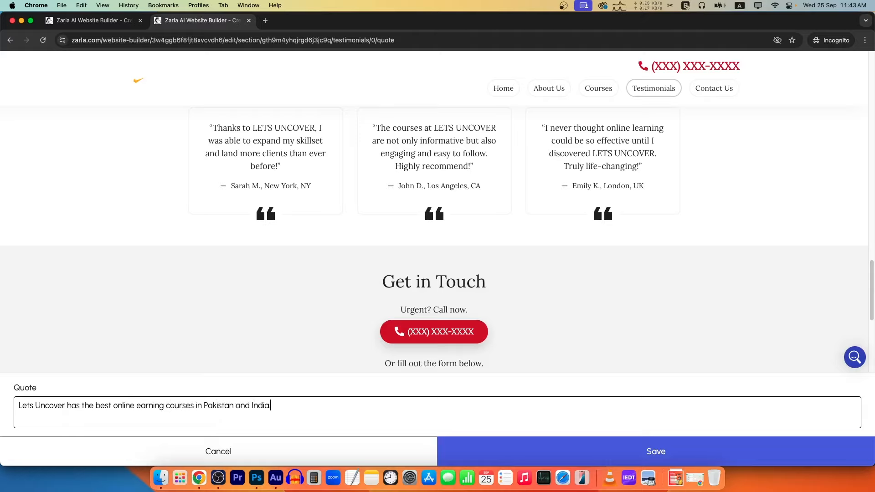
pyautogui.click(659, 454)
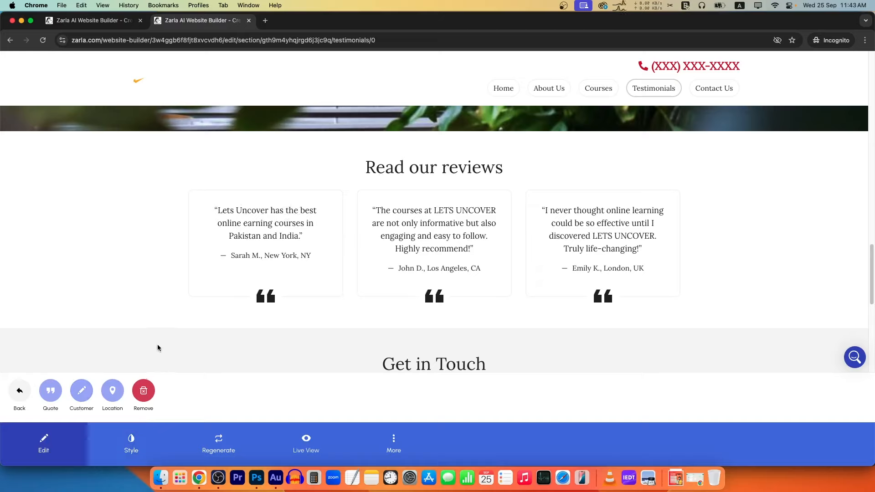
# Enter a new reviewer name and set the location to Multan, Pakistan.
pyautogui.click(81, 391)
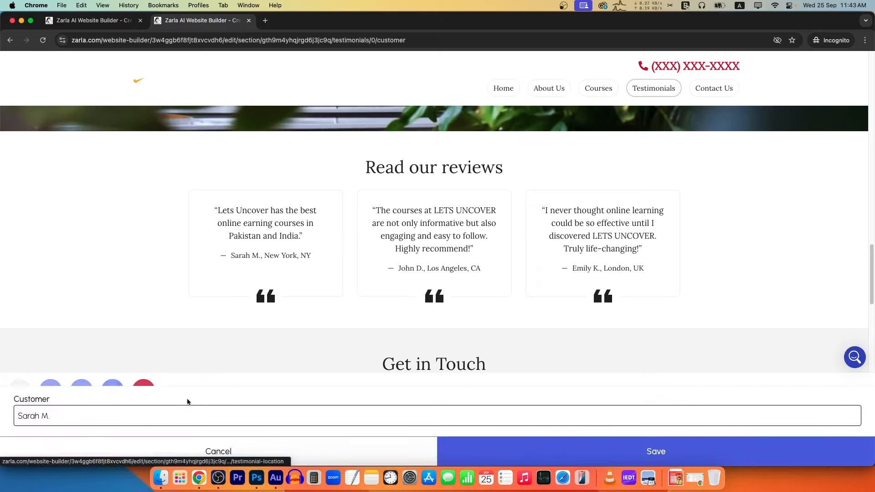
pyautogui.moveTo(58, 418); pyautogui.dragTo(1, 410)
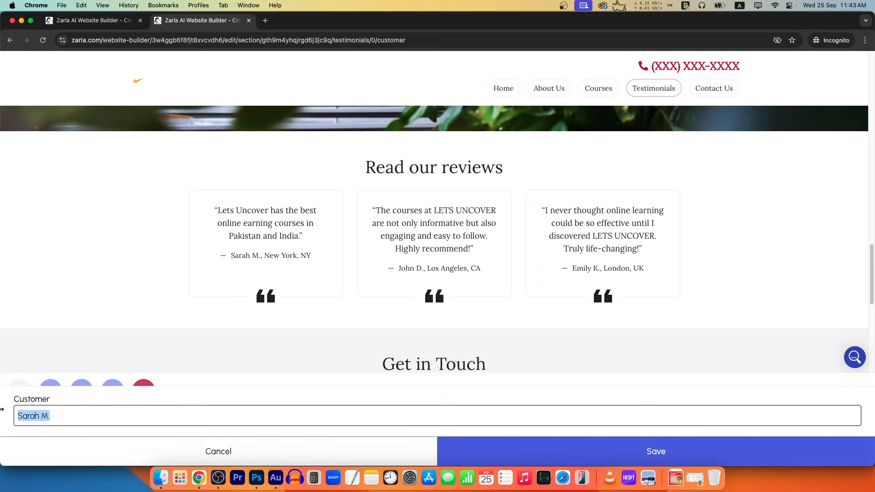
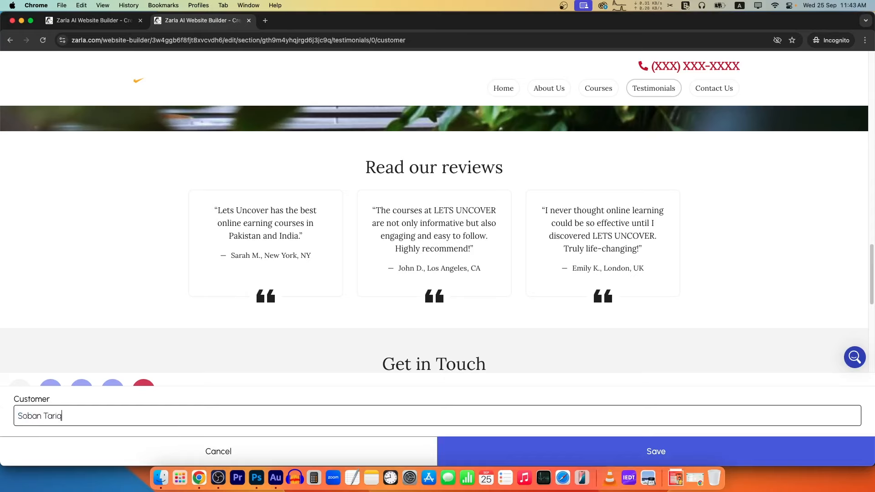
pyautogui.click(518, 459)
pyautogui.click(119, 391)
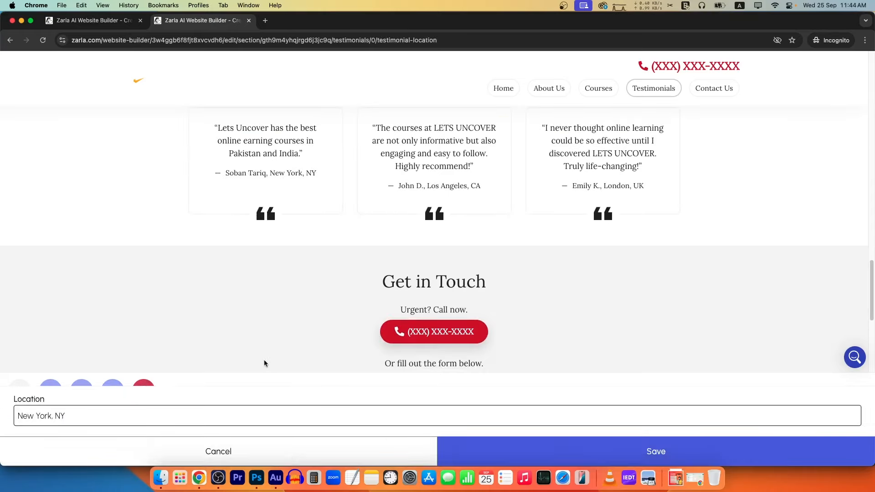
pyautogui.moveTo(91, 415); pyautogui.dragTo(6, 416)
pyautogui.write('Multan, Pakistan')
pyautogui.click(661, 451)
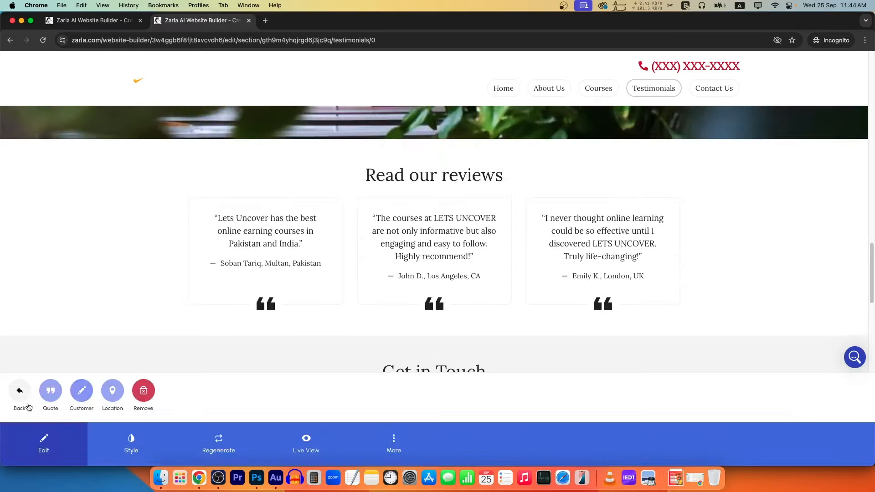
pyautogui.click(20, 392)
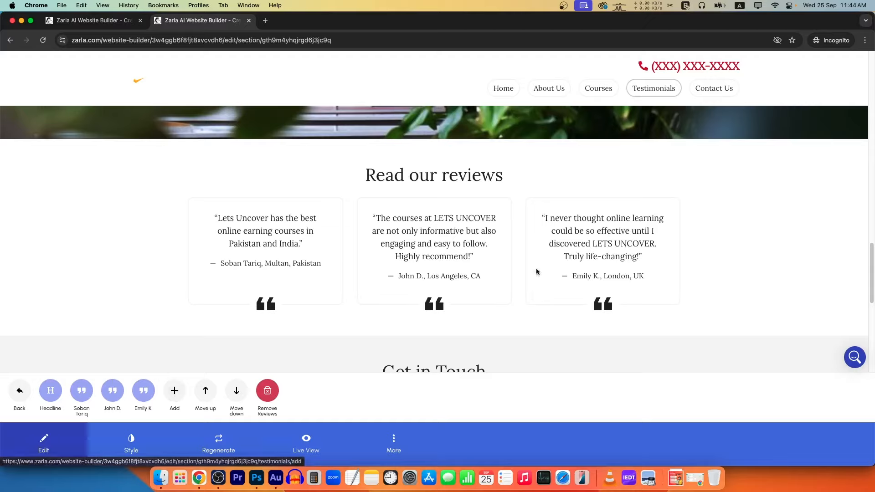
# Rename the contact section heading from Get in Touch to Contact Us.
pyautogui.scroll(-4, 523, 289)
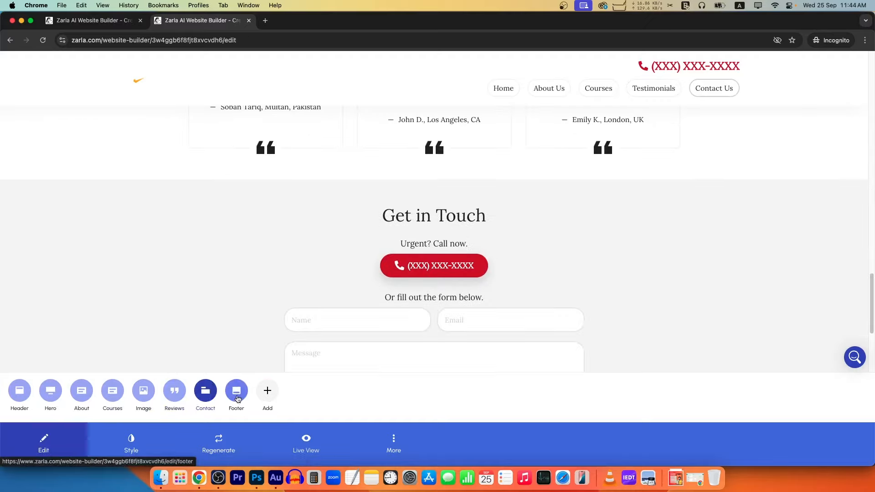
pyautogui.scroll(-4, 457, 319)
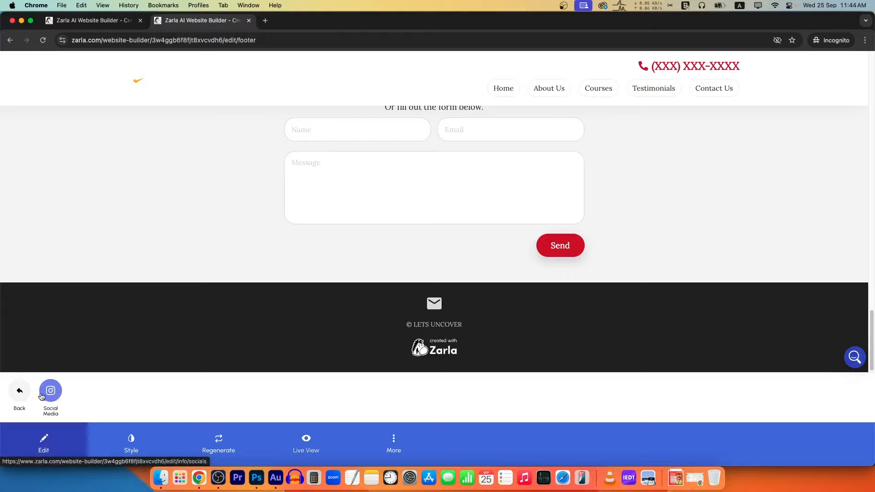
pyautogui.click(18, 393)
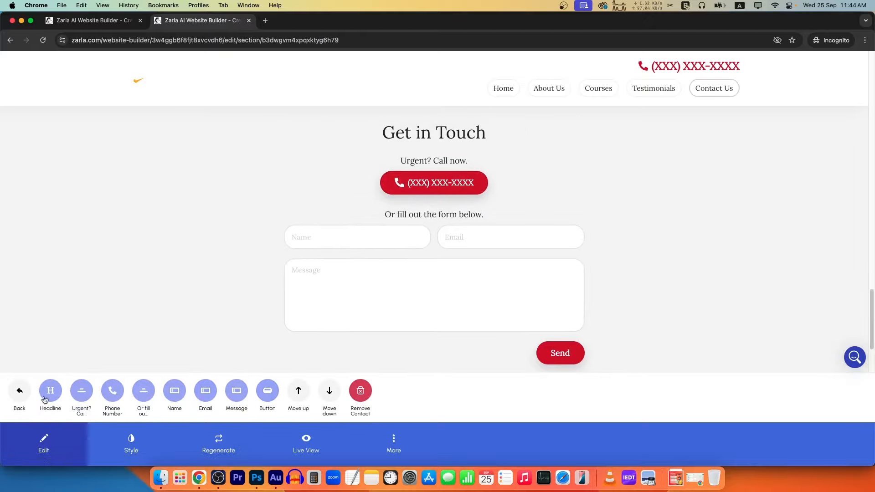
pyautogui.click(59, 392)
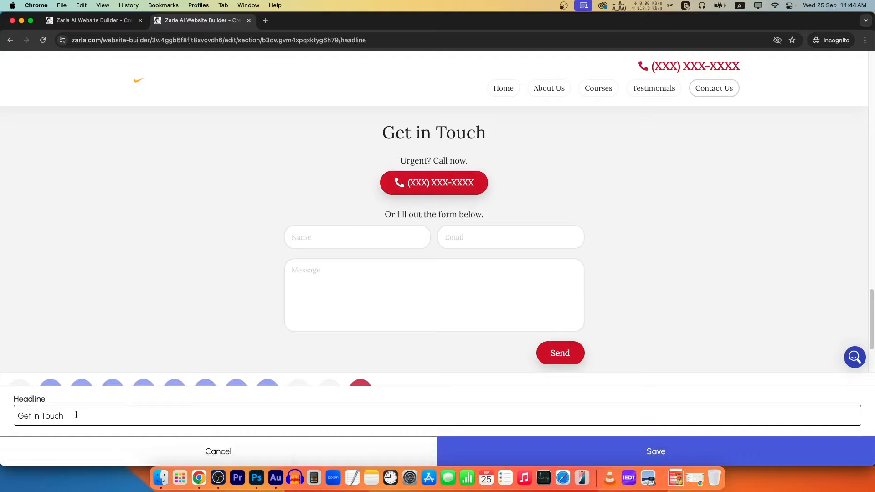
pyautogui.moveTo(74, 415); pyautogui.dragTo(1, 399)
pyautogui.write('Contact Us')
pyautogui.click(658, 449)
# Change 'Urgent? Call now.' to 'Get Information' and enter a new contact phone number.
pyautogui.click(76, 395)
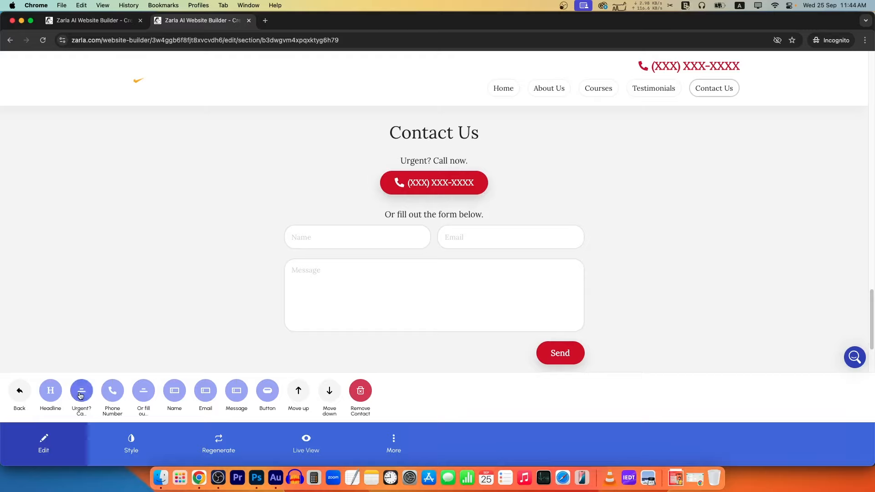
pyautogui.write('Get Information')
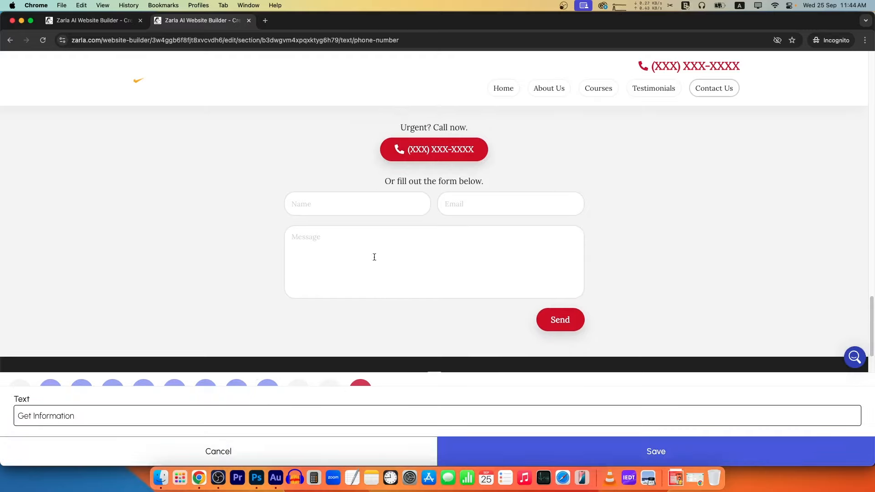
pyautogui.click(711, 448)
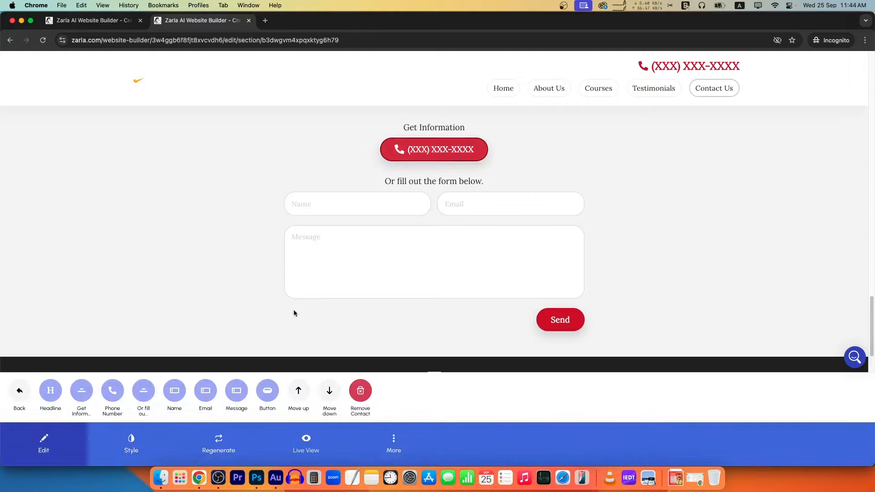
pyautogui.click(114, 415)
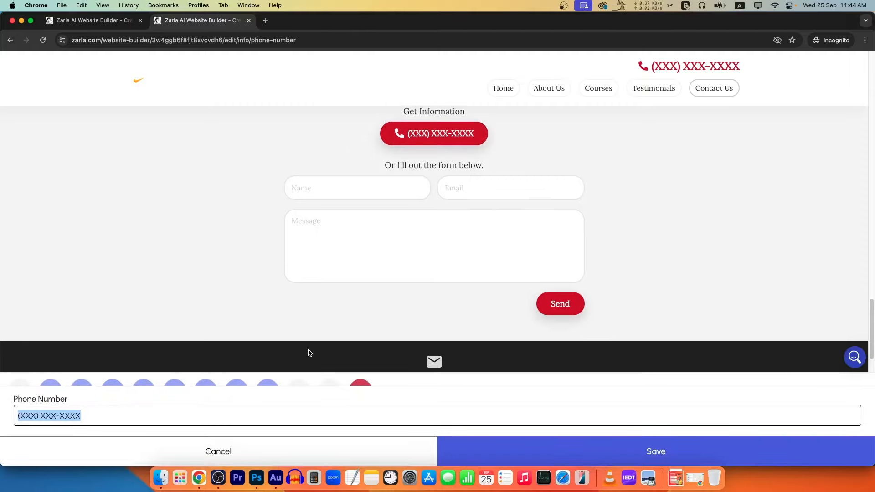
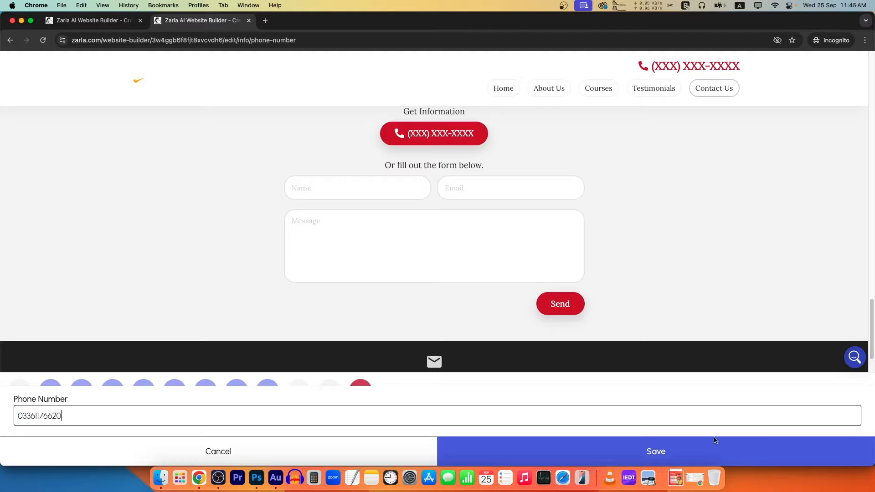
pyautogui.click(715, 440)
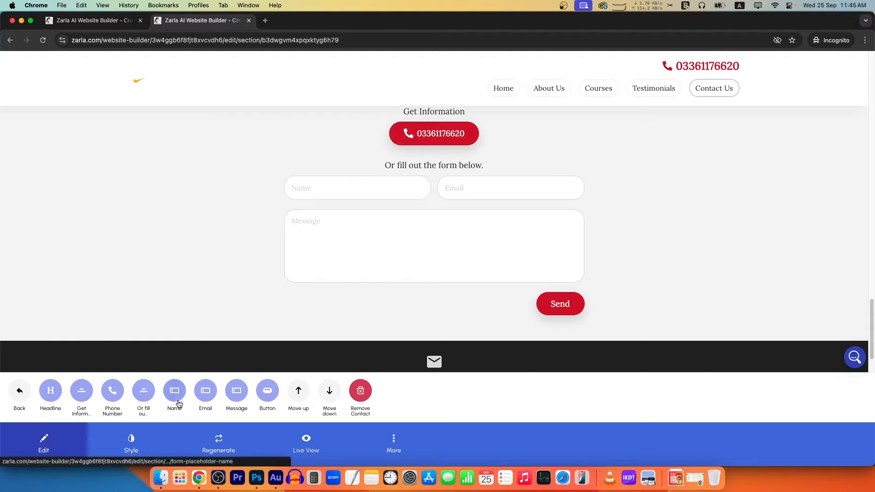
# Set the line above the form to 'Fill the form below' and the button to 'Contact'.
pyautogui.click(143, 390)
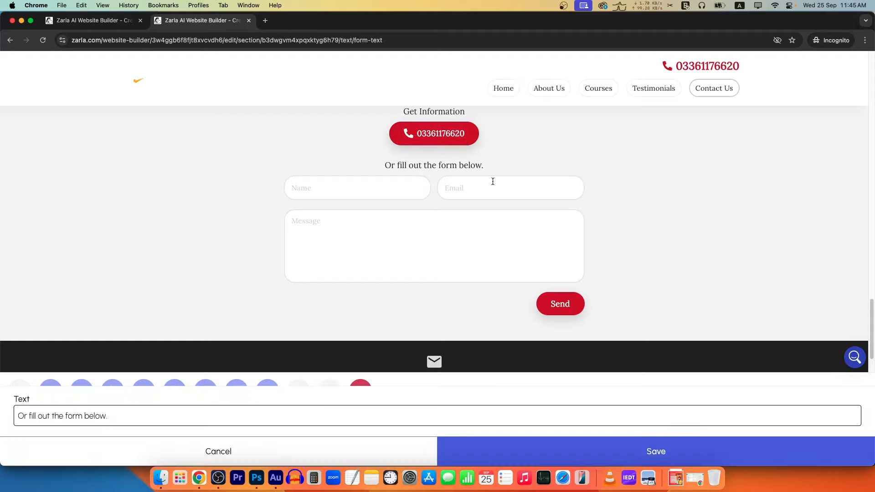
pyautogui.tripleClick(117, 419)
pyautogui.write('Fill the f')
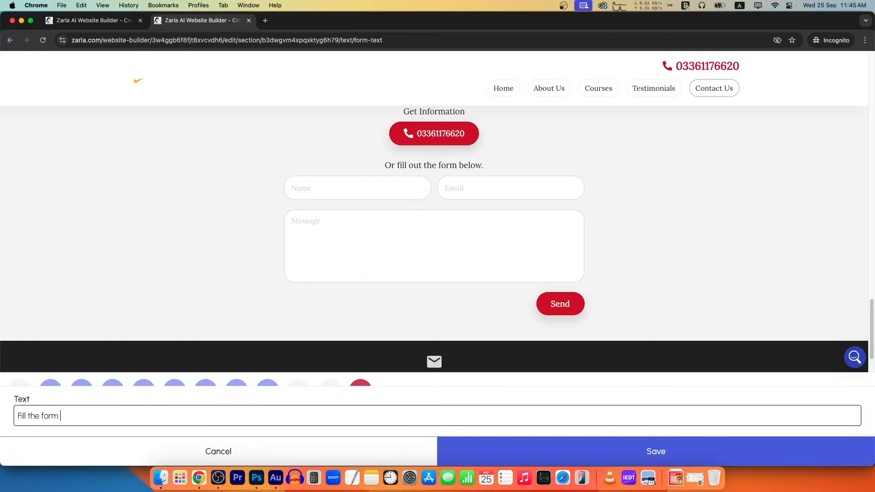
pyautogui.click(637, 444)
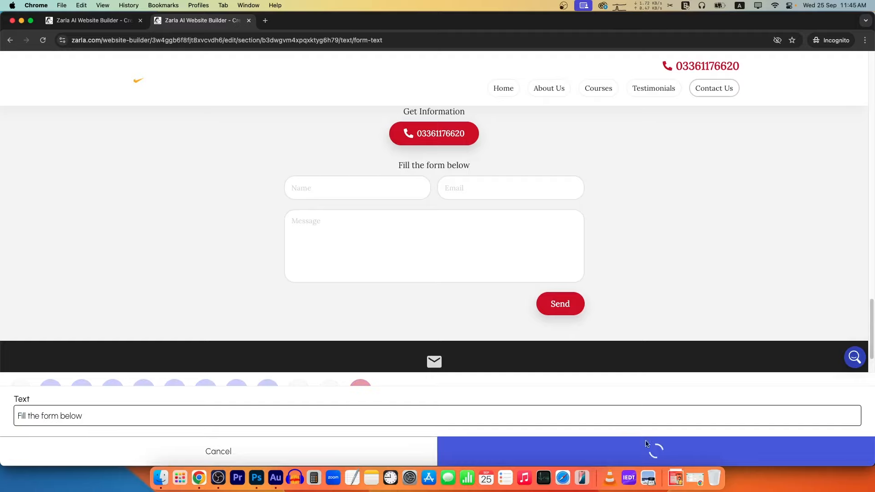
pyautogui.moveTo(397, 165); pyautogui.dragTo(478, 168)
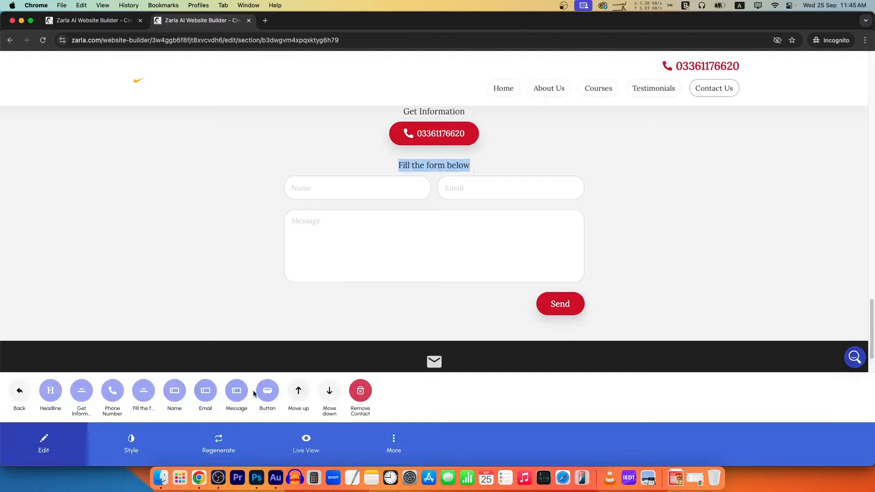
pyautogui.click(267, 391)
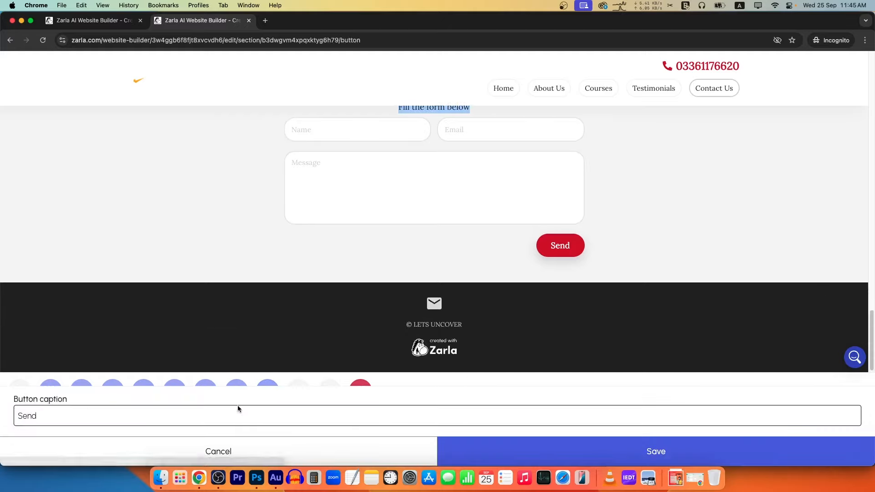
pyautogui.moveTo(196, 417); pyautogui.dragTo(7, 394)
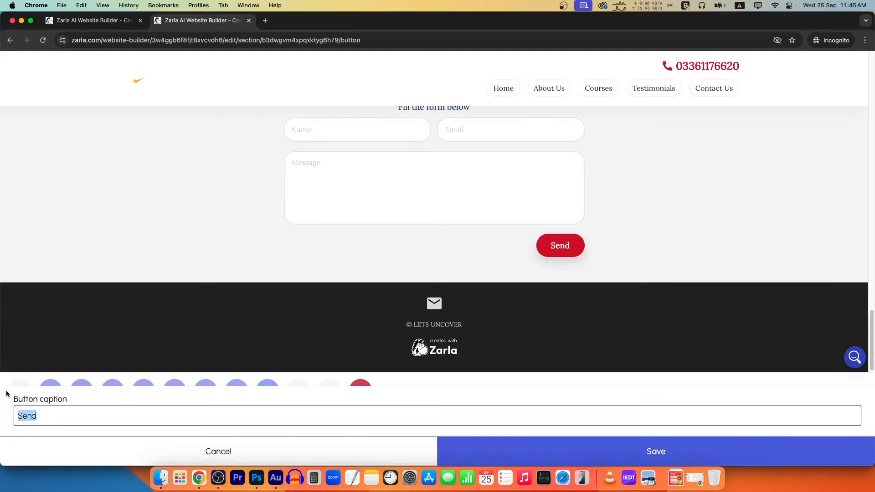
pyautogui.write('Contact')
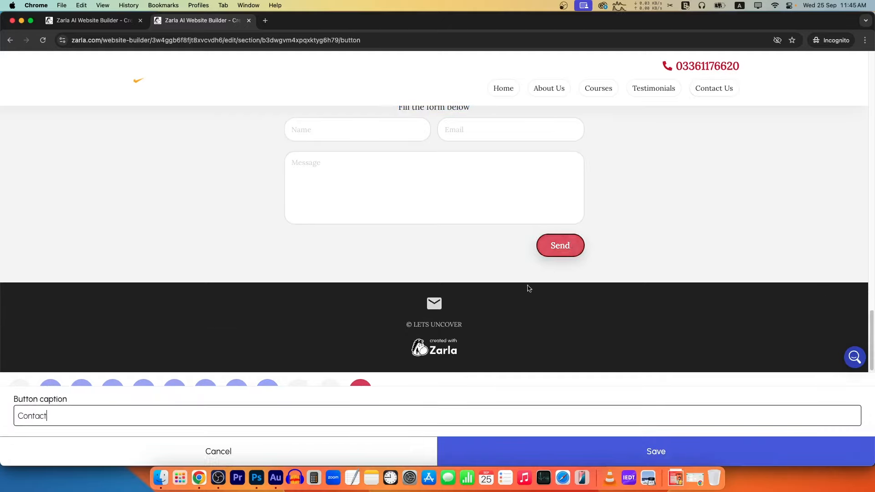
pyautogui.click(656, 451)
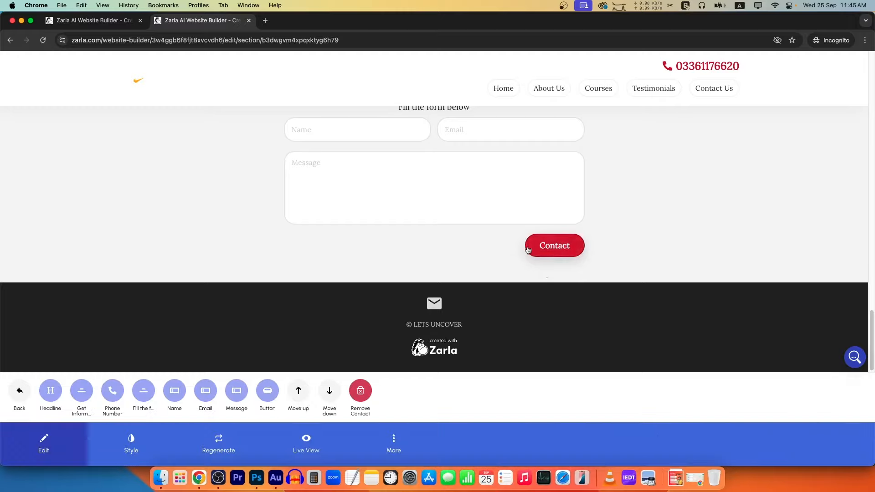
# Switch the site's colour palette to Orange Ocean.
pyautogui.click(18, 391)
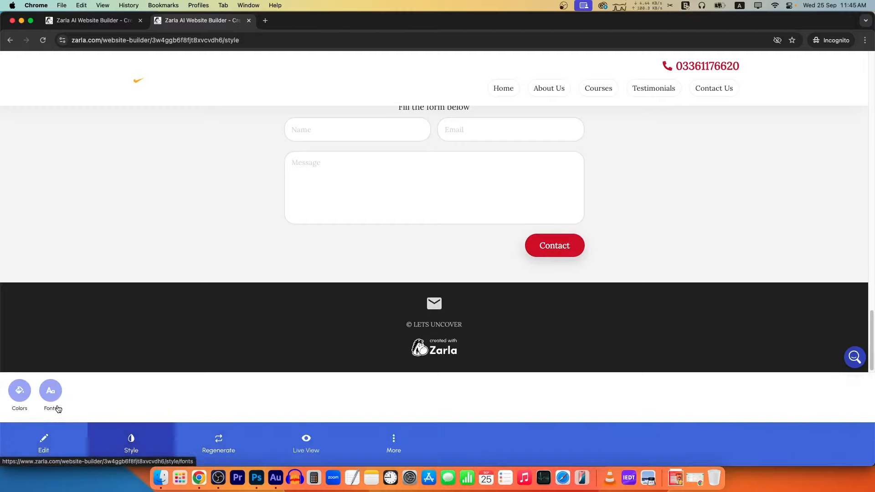
pyautogui.click(20, 390)
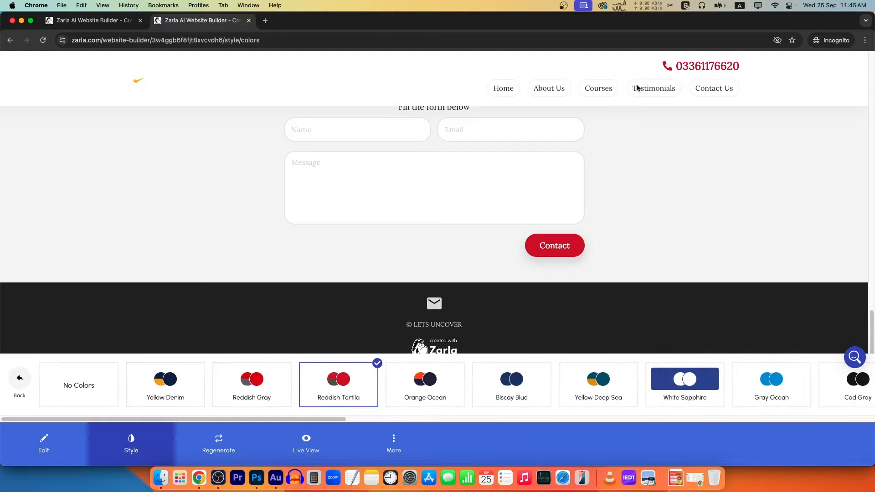
pyautogui.scroll(10, 446, 262)
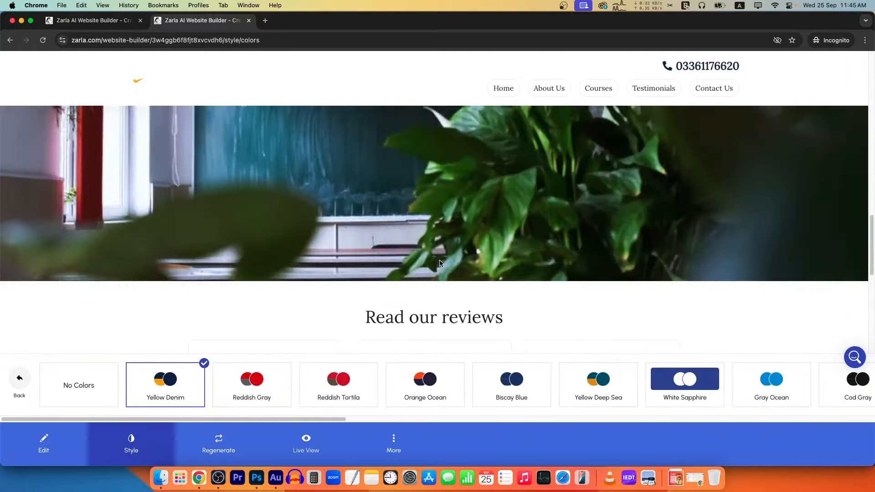
pyautogui.scroll(-7, 444, 260)
pyautogui.scroll(15, 443, 260)
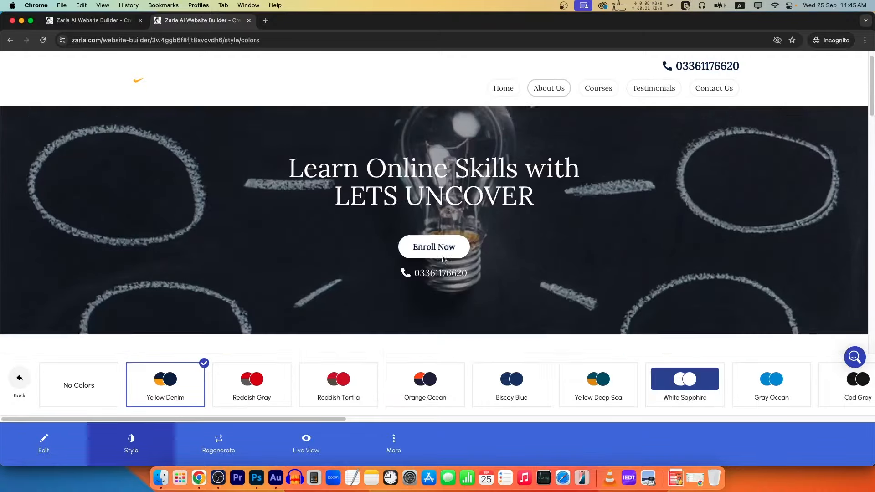
pyautogui.scroll(-5, 442, 256)
pyautogui.scroll(-10, 442, 256)
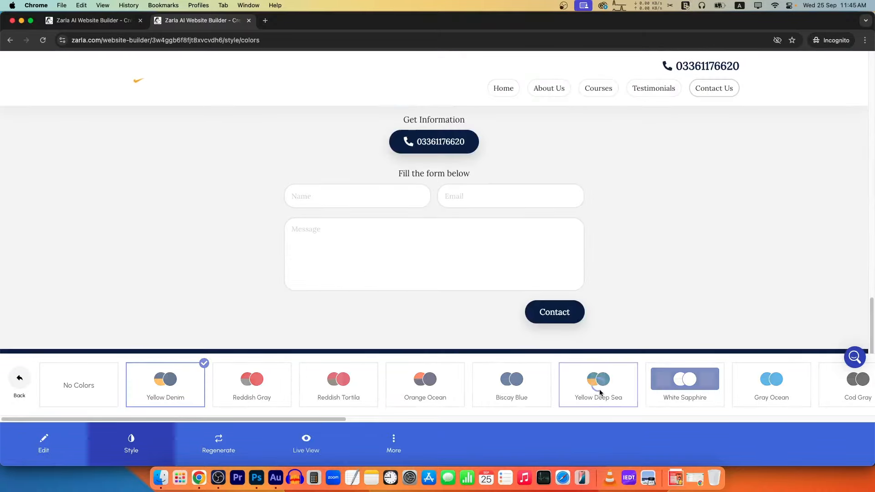
pyautogui.click(603, 398)
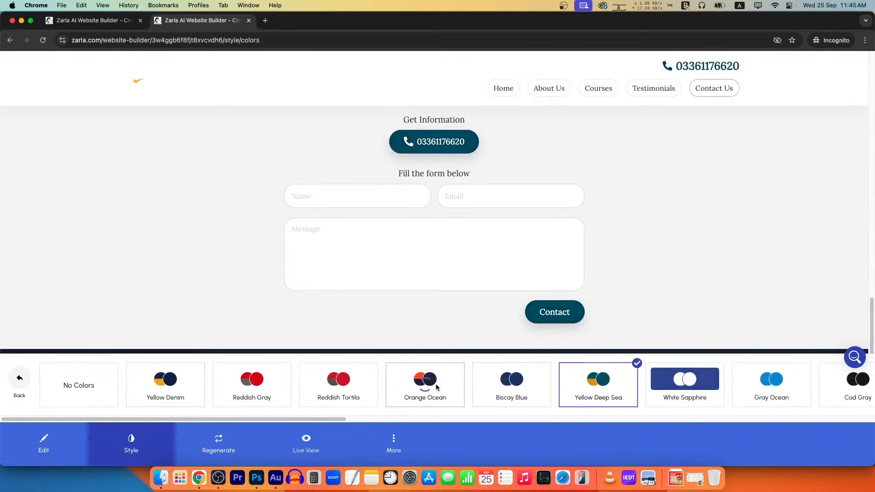
pyautogui.click(463, 386)
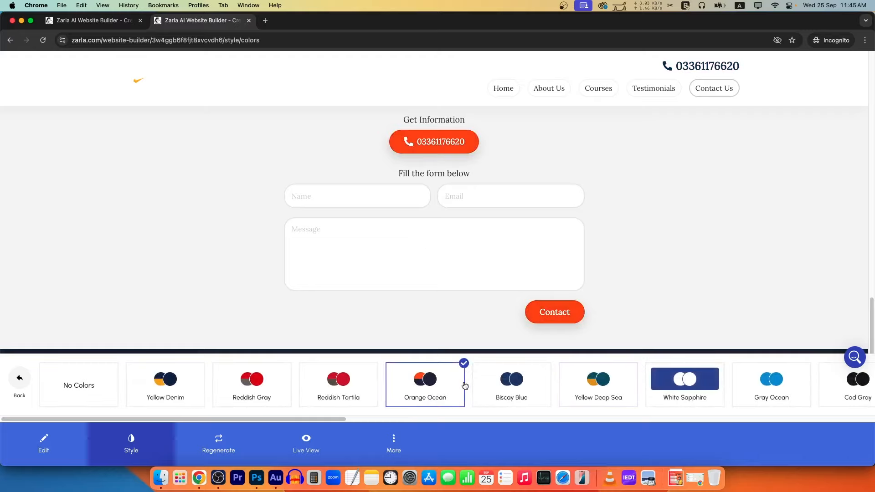
pyautogui.click(19, 381)
# Set the font pairing to Roboto Condensed with Roboto.
pyautogui.click(62, 392)
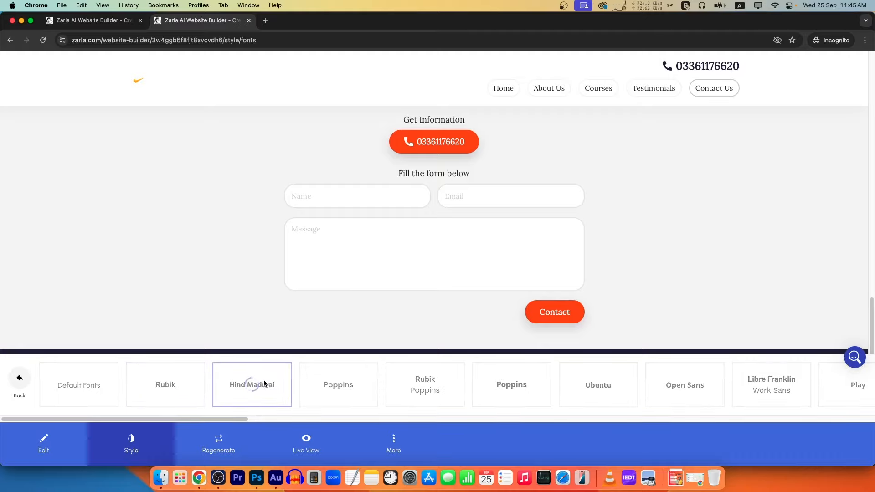
pyautogui.click(263, 378)
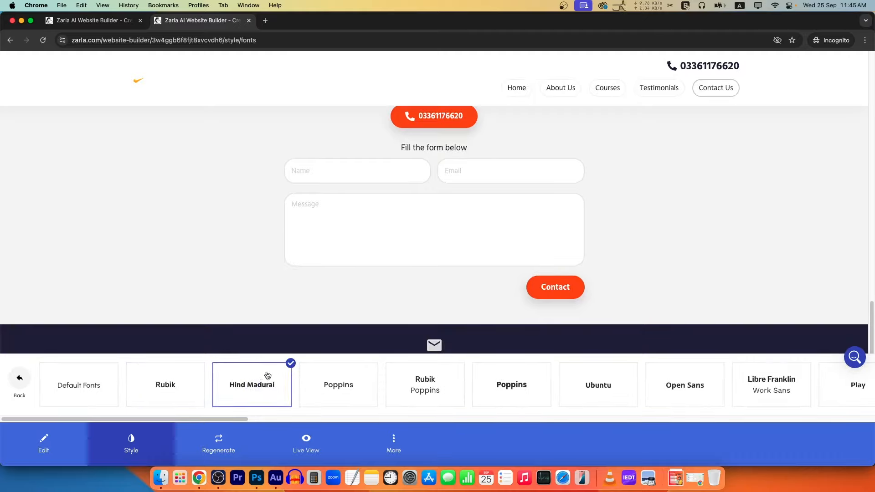
pyautogui.click(512, 384)
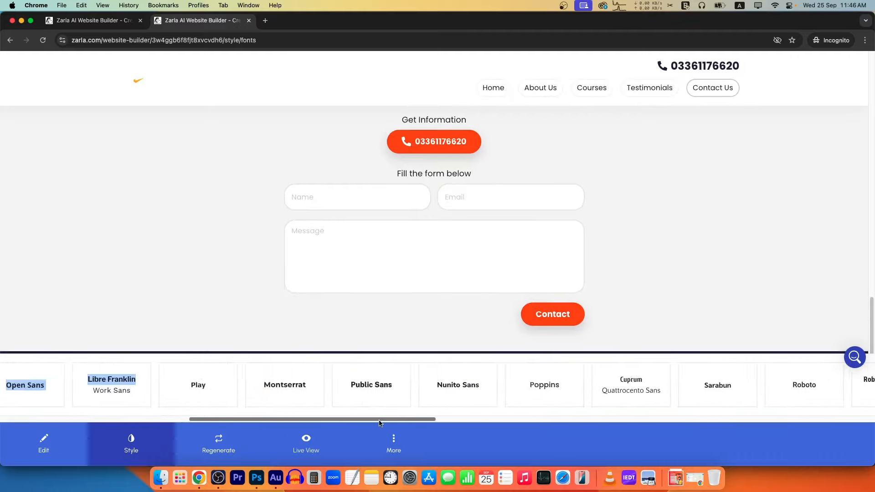
pyautogui.moveTo(379, 421); pyautogui.dragTo(533, 422)
pyautogui.click(347, 380)
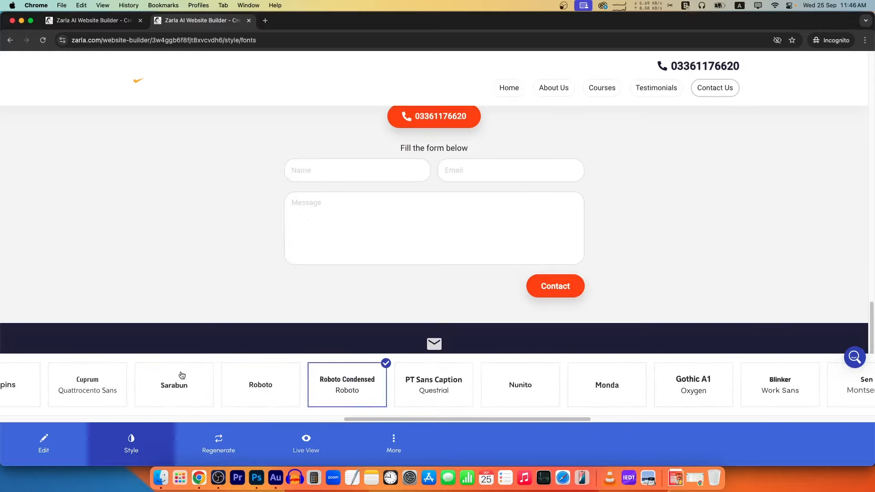
pyautogui.click(131, 444)
# Return to editing and jump through the ABOUT, Courses, reviews and contact sections.
pyautogui.scroll(20, 355, 264)
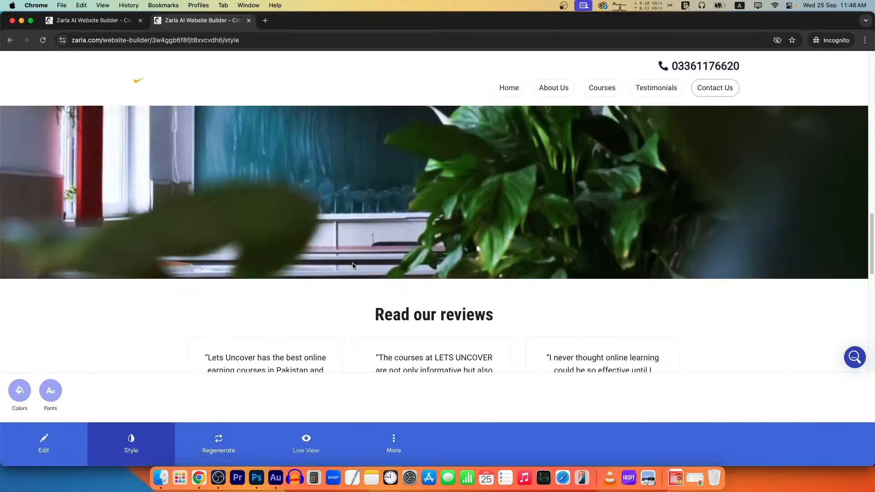
pyautogui.scroll(-6, 361, 279)
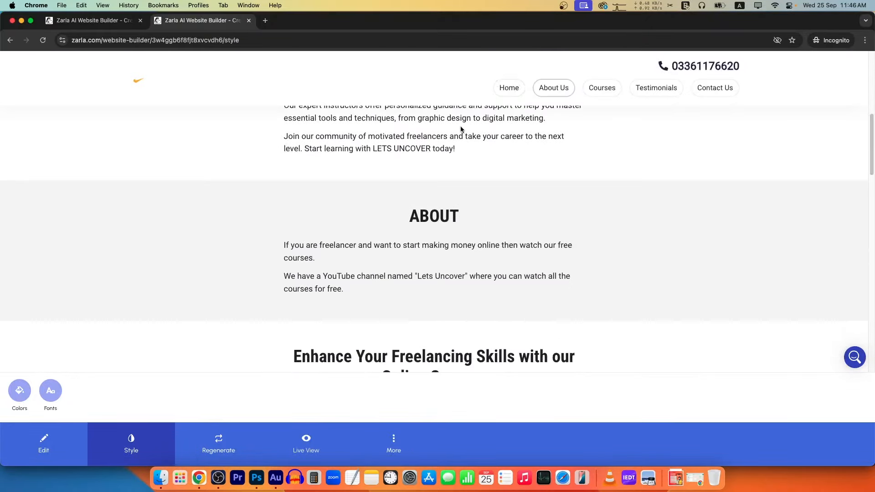
pyautogui.click(43, 442)
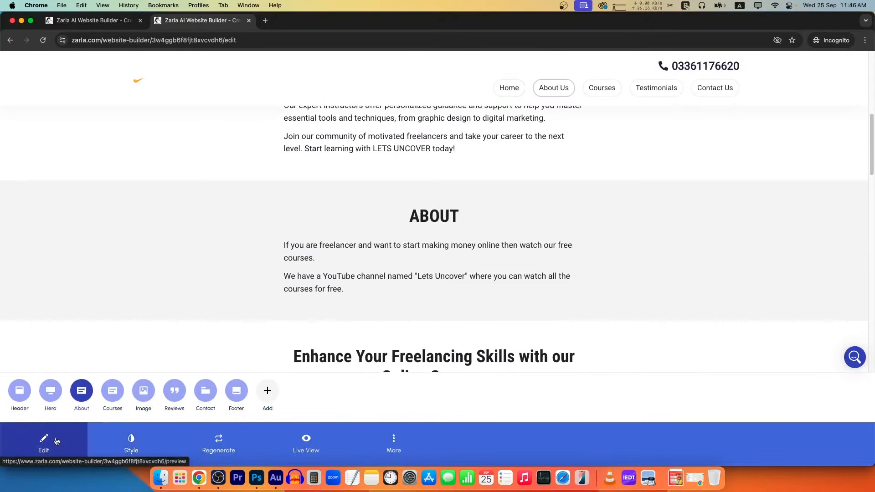
pyautogui.click(556, 95)
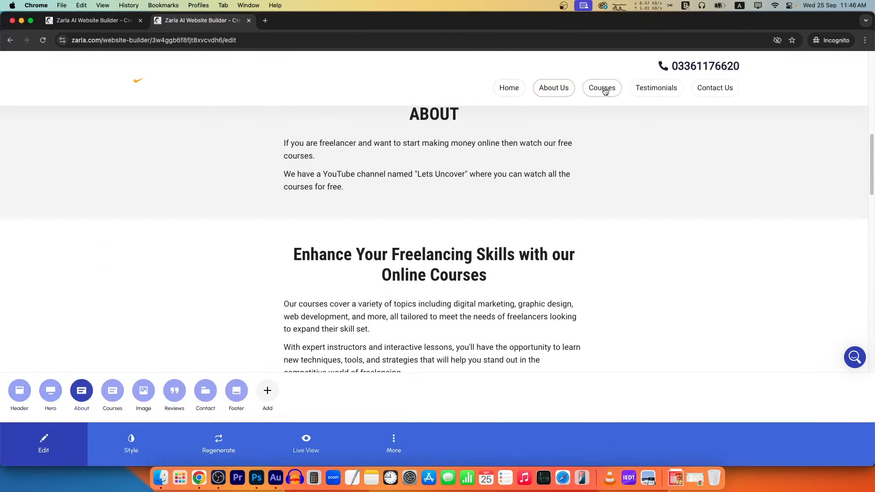
pyautogui.click(602, 88)
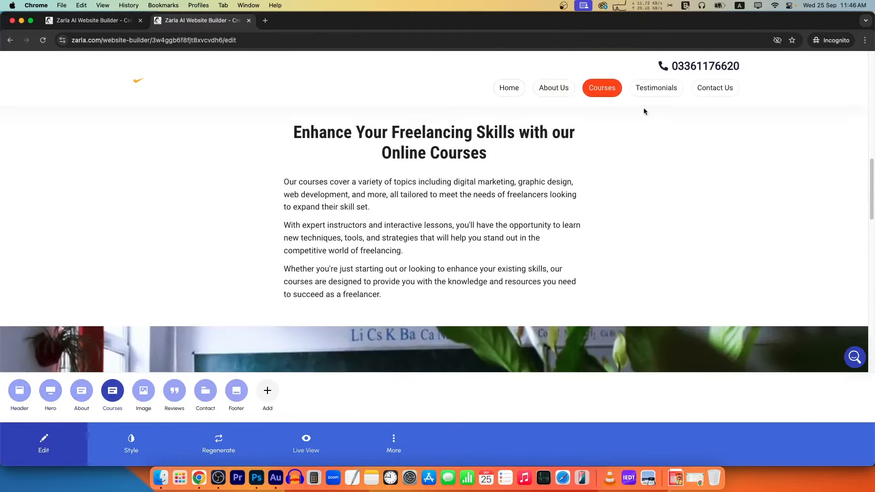
pyautogui.click(663, 88)
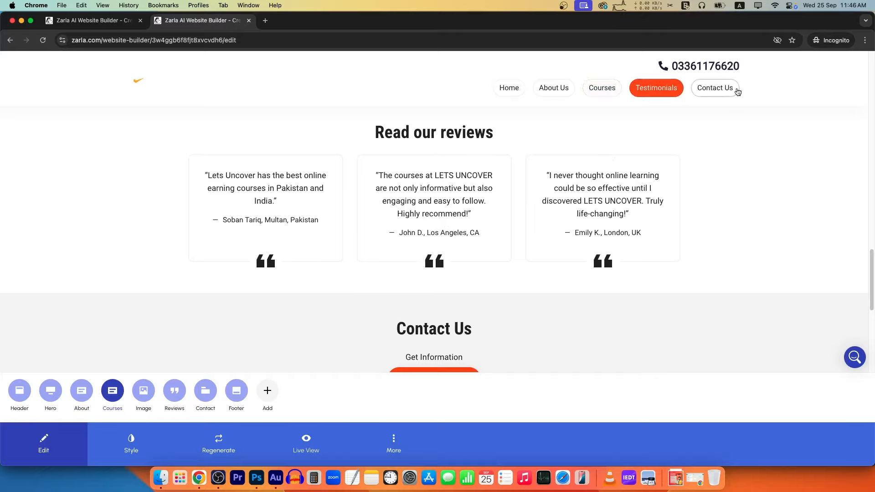
pyautogui.click(737, 92)
pyautogui.click(514, 93)
# Regenerate the hero background image until a photo of a person holding a book appears.
pyautogui.click(64, 392)
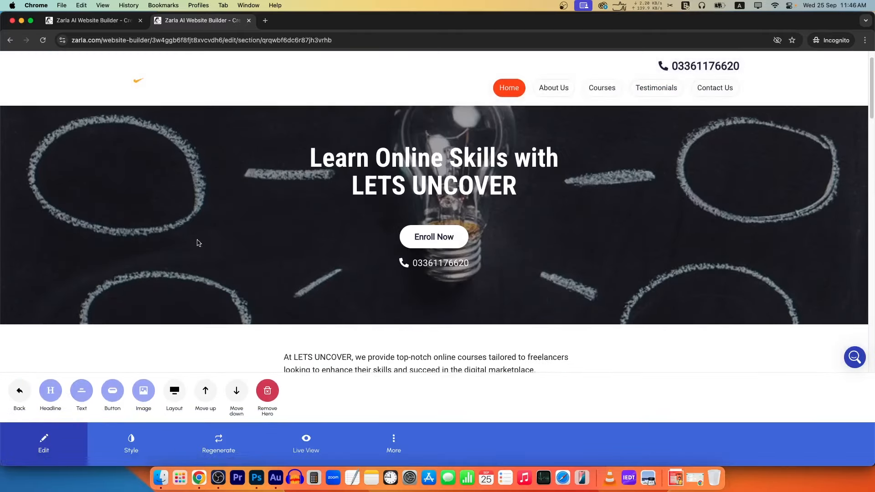
pyautogui.click(144, 391)
pyautogui.click(58, 392)
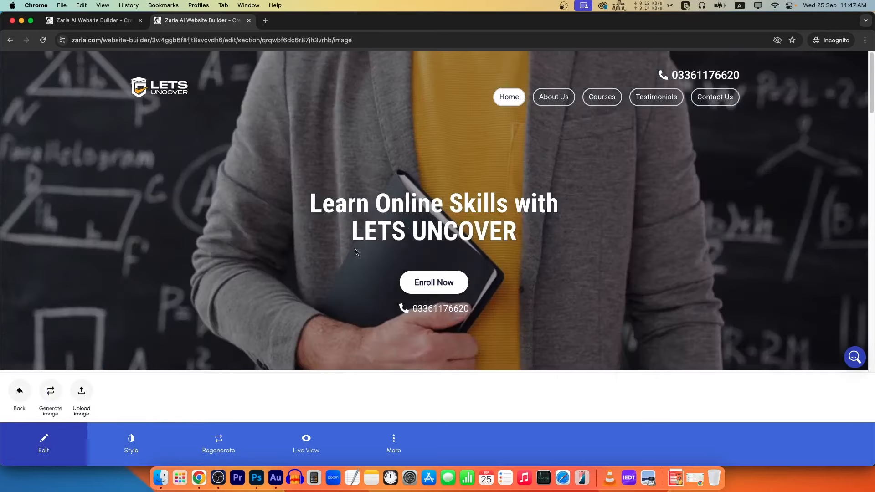
pyautogui.click(51, 392)
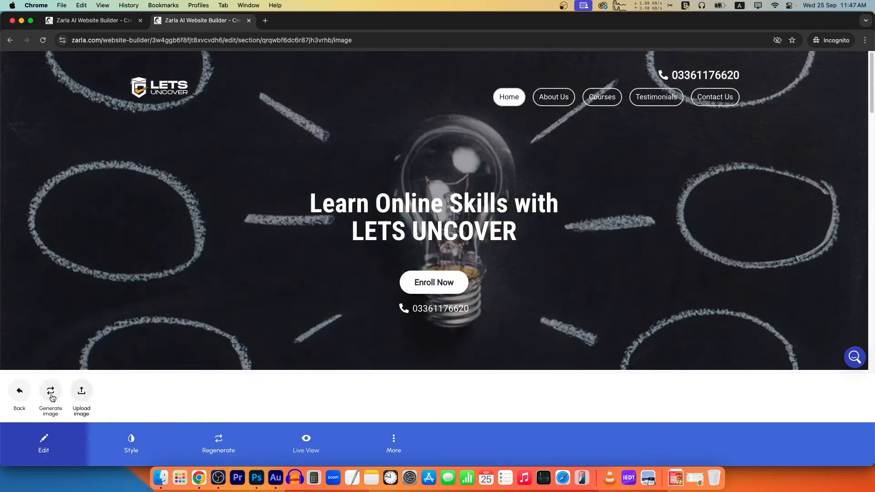
pyautogui.click(53, 397)
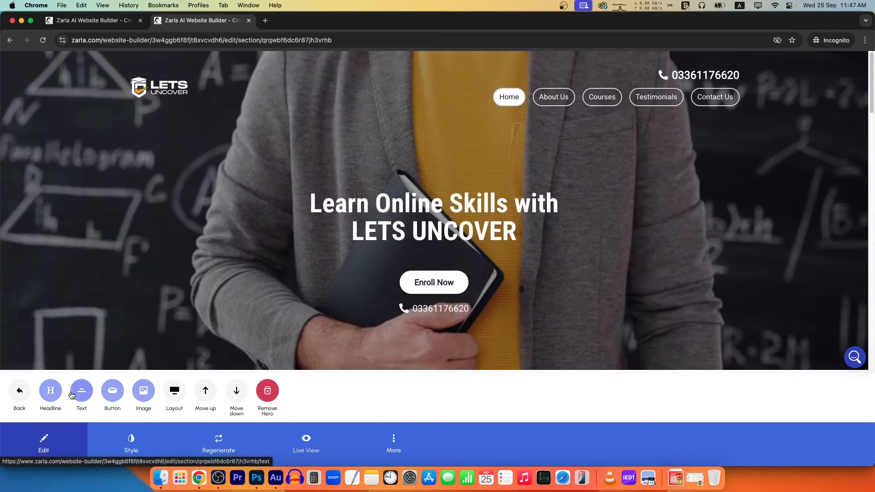
# Replace the hero headline with pasted text.
pyautogui.click(20, 391)
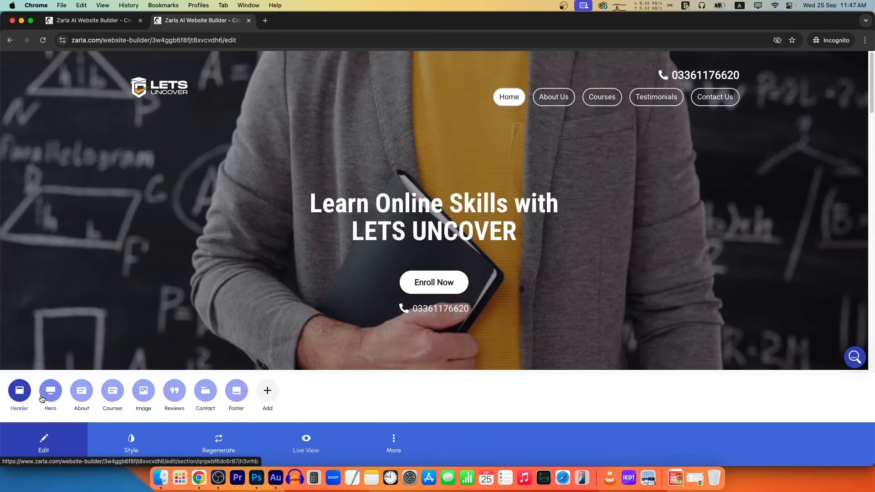
pyautogui.click(55, 397)
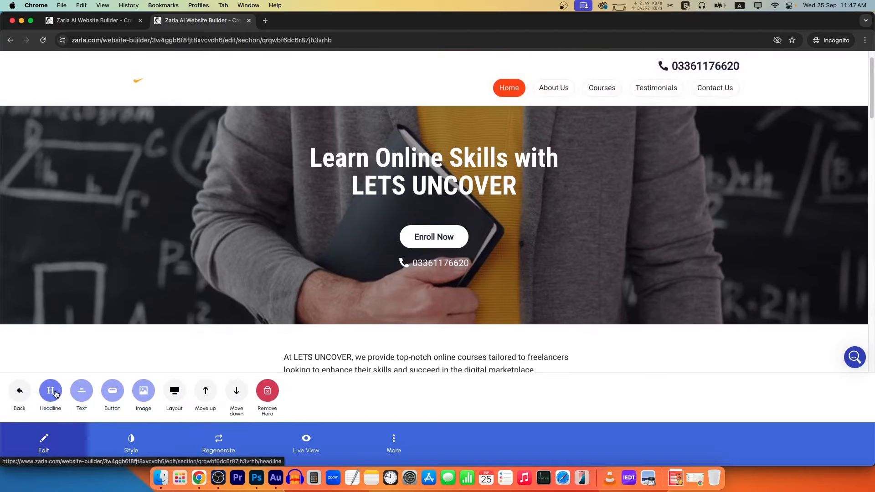
pyautogui.click(64, 390)
pyautogui.press('super+a')
pyautogui.write('Best Free Online Earning Courses on Lets Uncover')
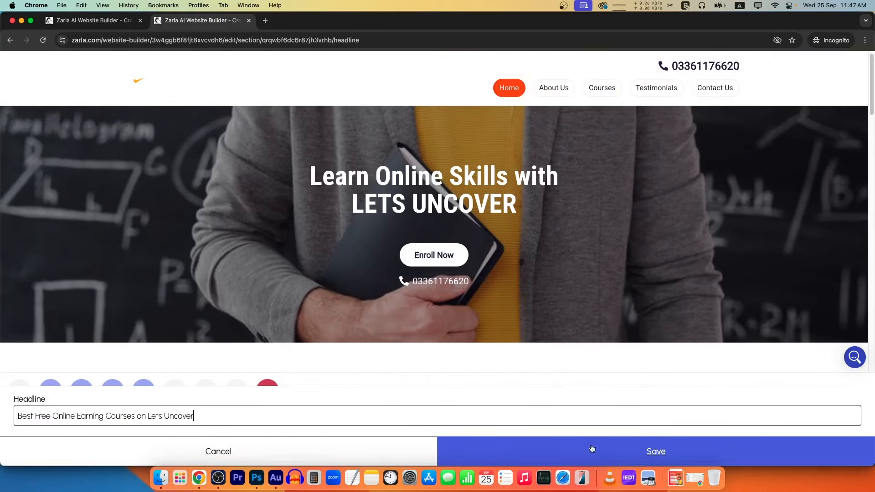
pyautogui.click(620, 452)
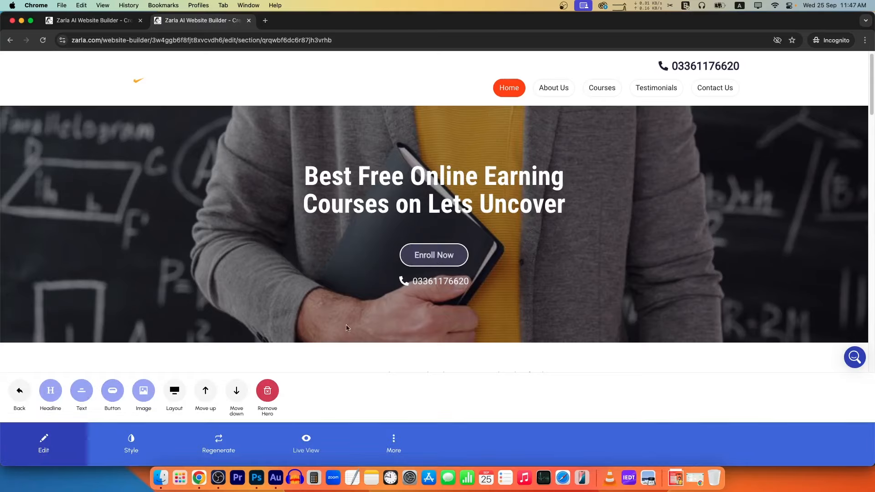
# Change the hero button from Enroll Now to Watch Now with the YouTube link.
pyautogui.click(108, 390)
pyautogui.moveTo(73, 377); pyautogui.dragTo(2, 377)
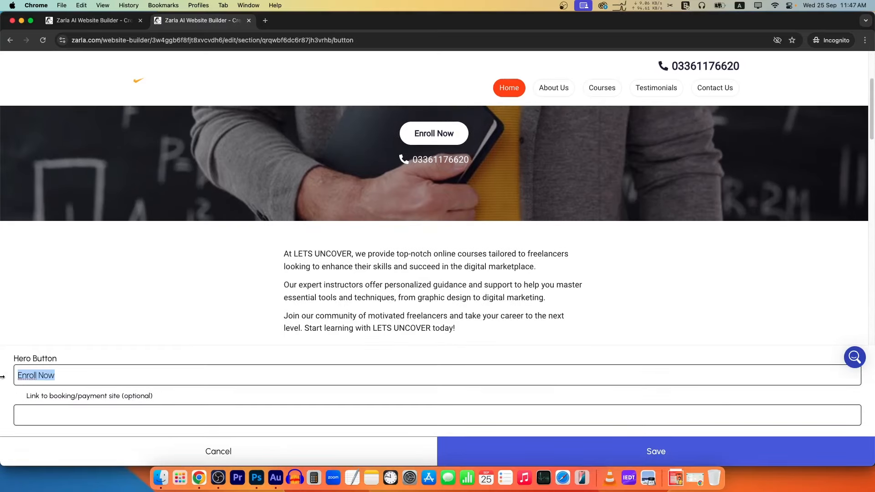
pyautogui.write('Watch')
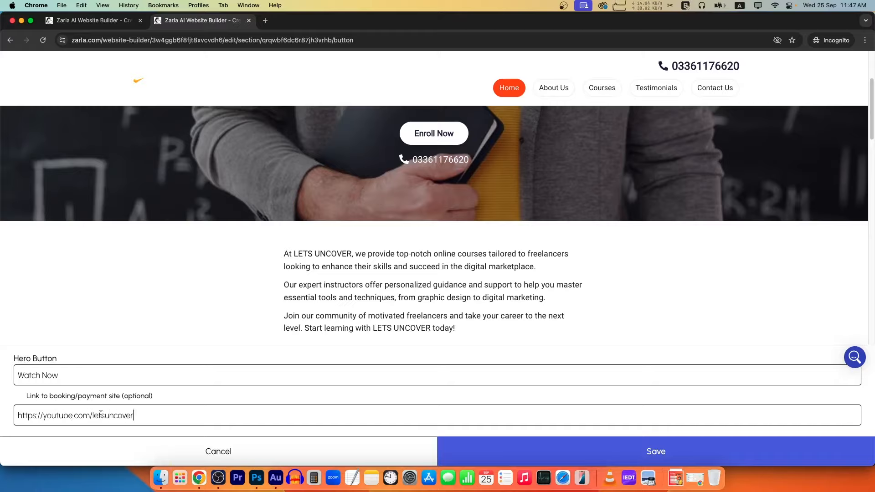
pyautogui.click(629, 450)
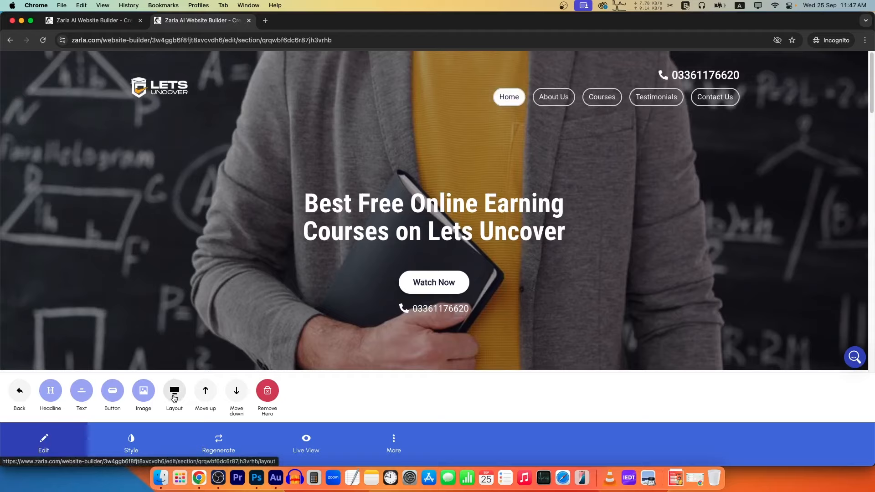
pyautogui.click(174, 391)
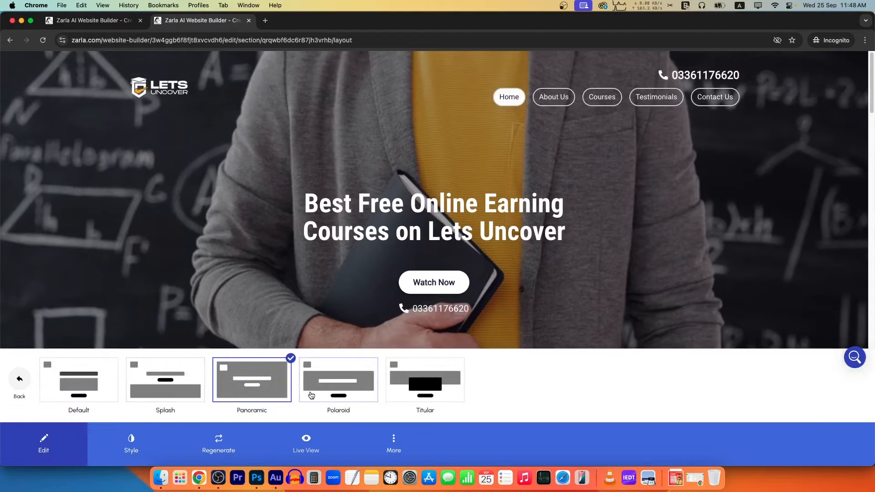
pyautogui.click(408, 385)
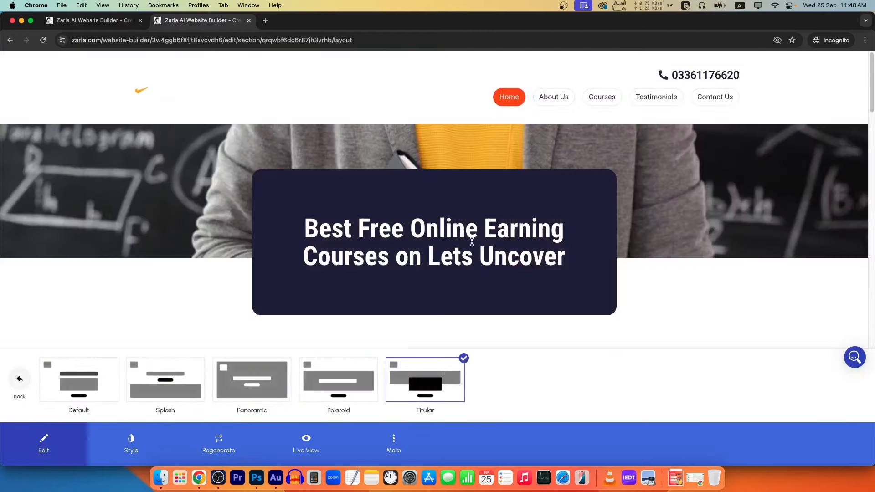
pyautogui.scroll(-4, 467, 255)
pyautogui.scroll(4, 468, 255)
pyautogui.click(377, 360)
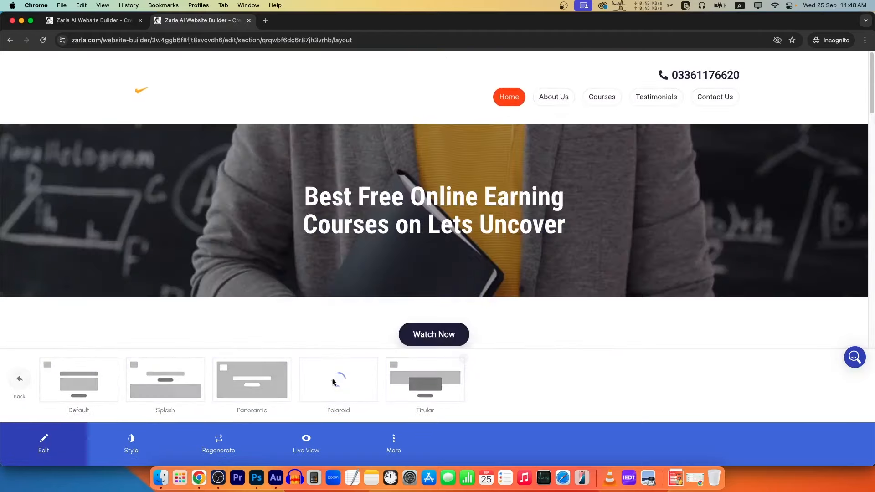
pyautogui.click(173, 379)
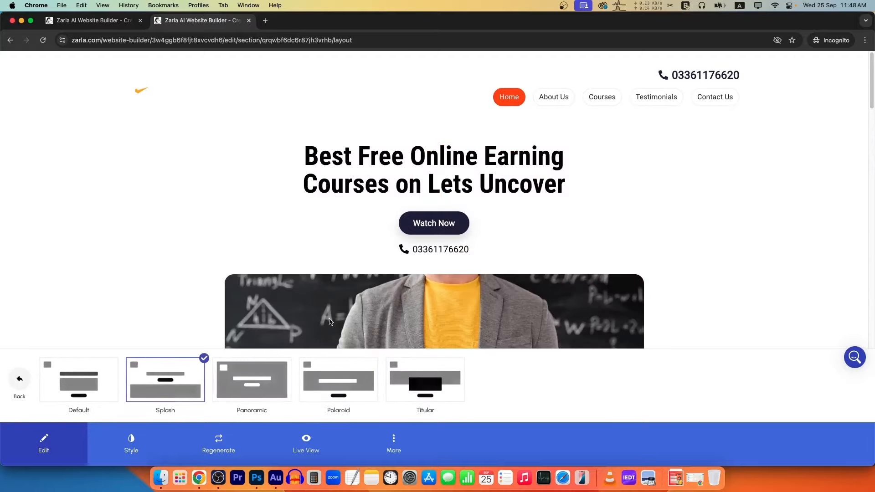
pyautogui.scroll(-6, 450, 278)
pyautogui.scroll(9, 440, 290)
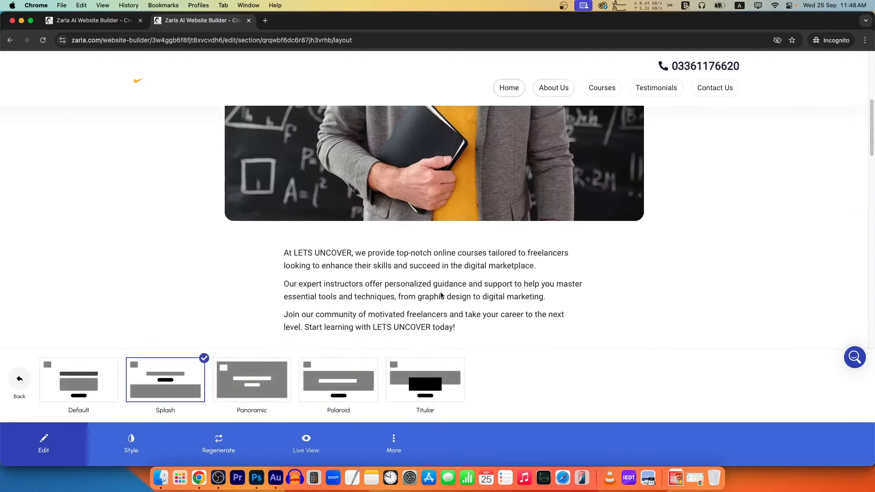
pyautogui.click(94, 377)
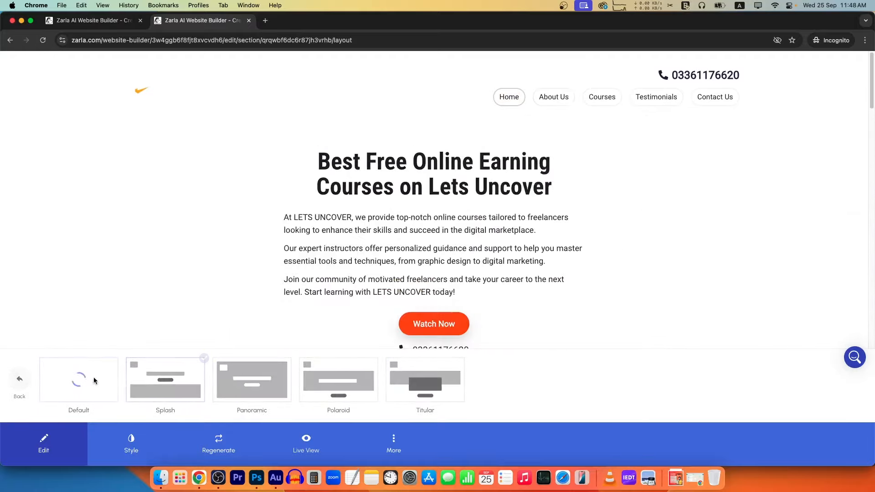
pyautogui.scroll(-5, 426, 254)
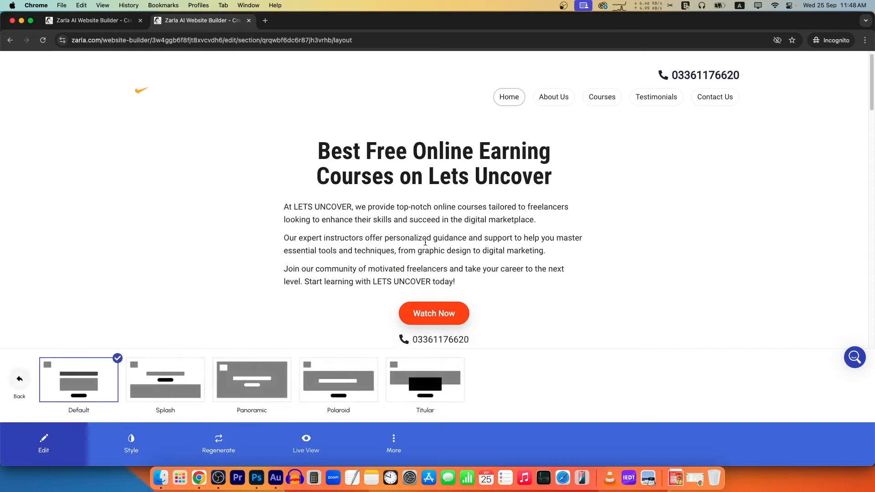
# Switch the hero back to the Panoramic layout and return to the section list.
pyautogui.click(252, 380)
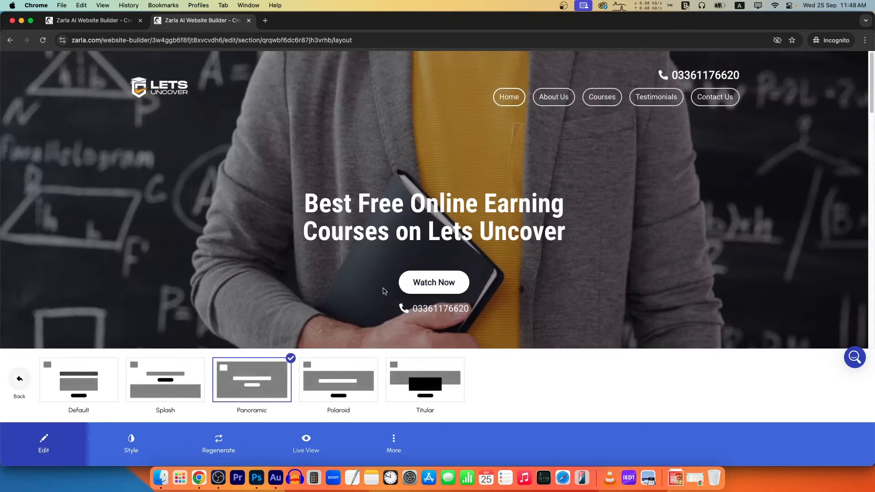
pyautogui.click(19, 379)
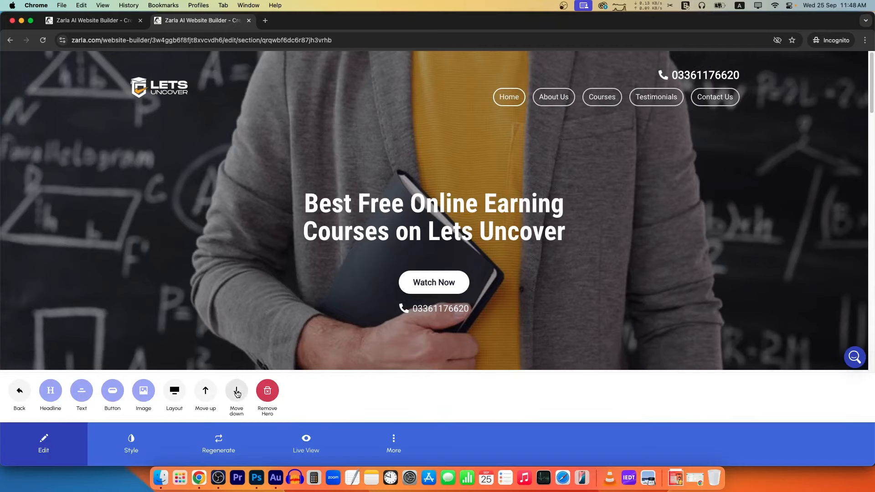
pyautogui.click(44, 441)
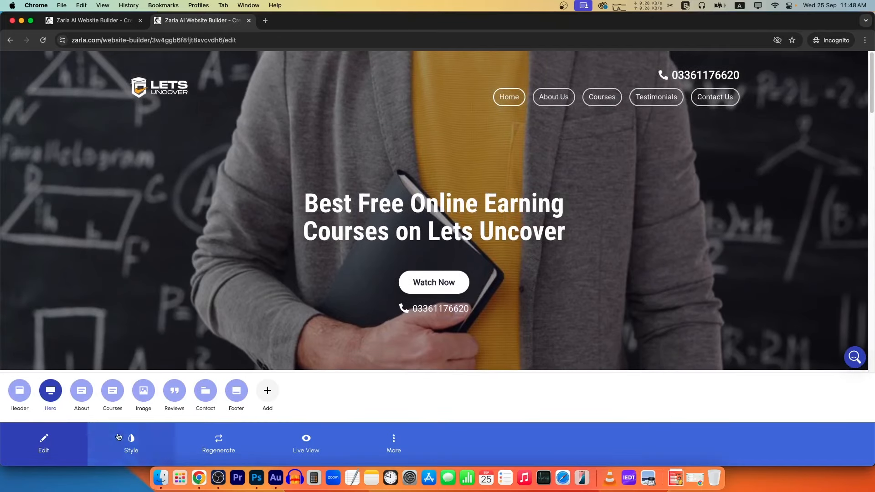
pyautogui.click(268, 395)
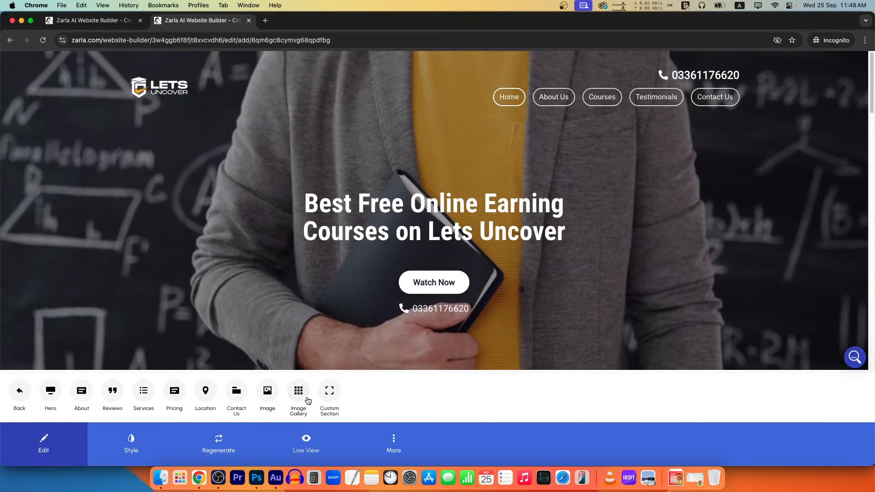
pyautogui.click(20, 393)
pyautogui.scroll(-5, 397, 329)
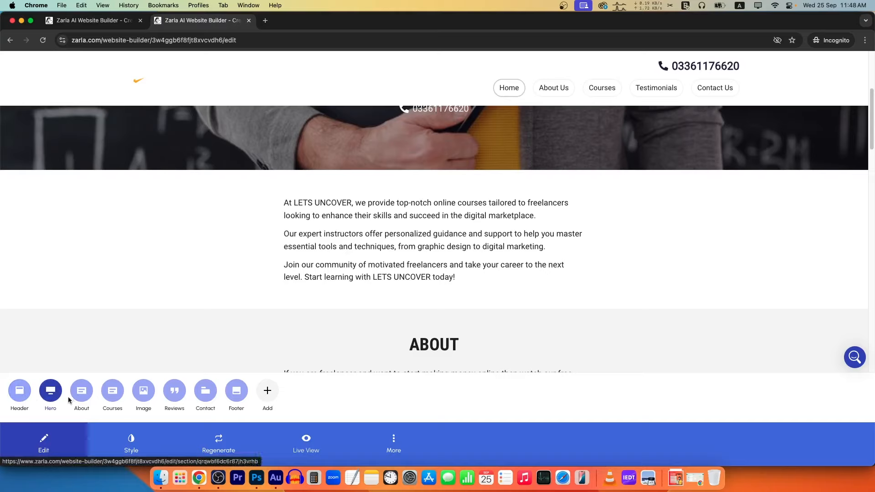
# Add an Image Gallery with the New Free Courses and 3D Product Animation posters.
pyautogui.click(268, 392)
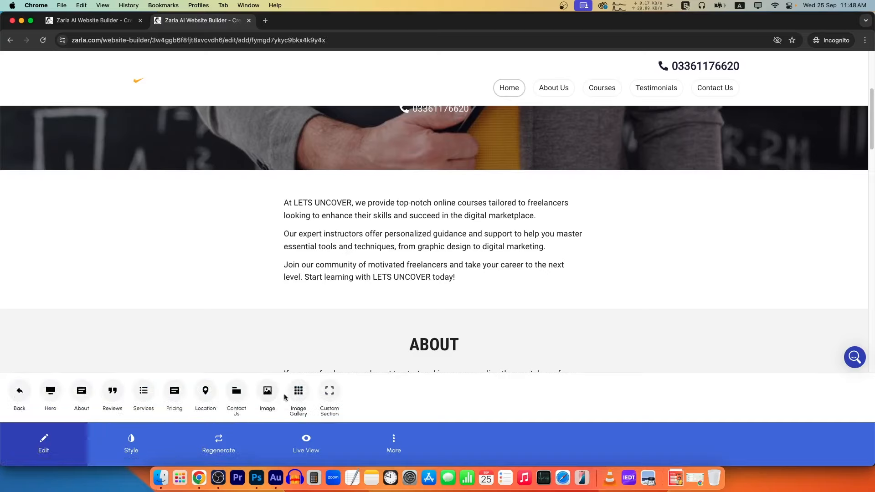
pyautogui.click(303, 394)
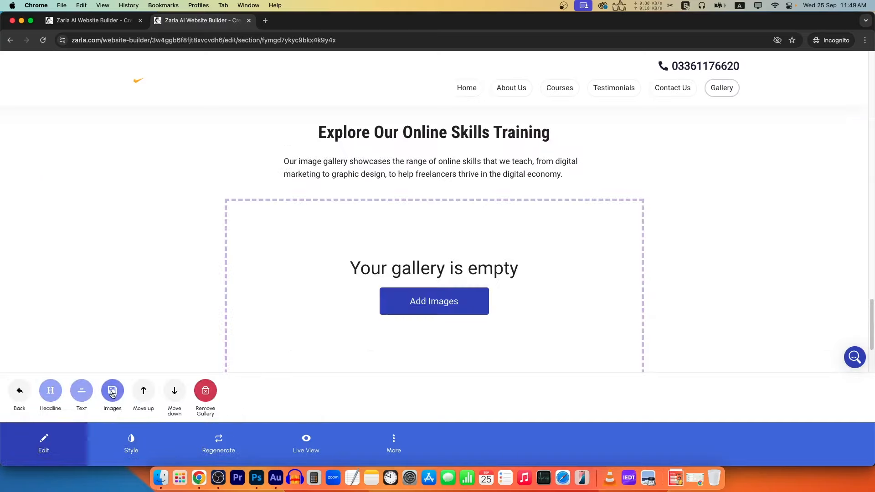
pyautogui.click(112, 391)
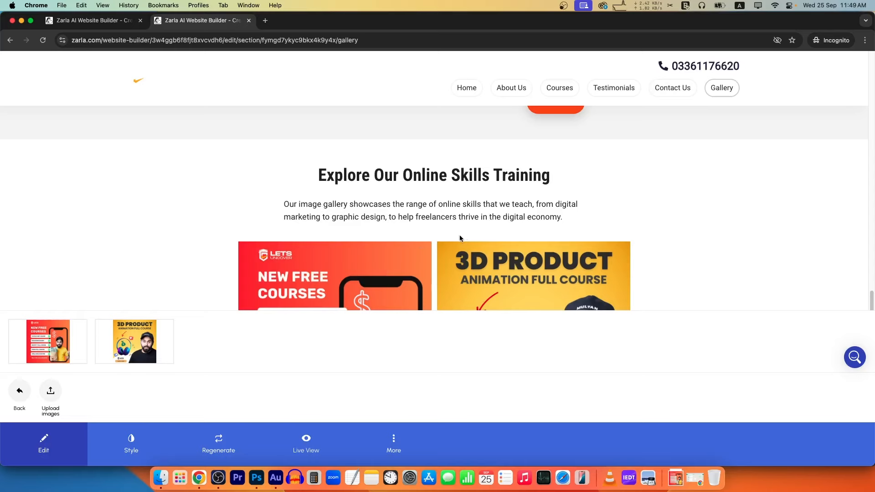
pyautogui.scroll(-2, 459, 238)
pyautogui.click(19, 391)
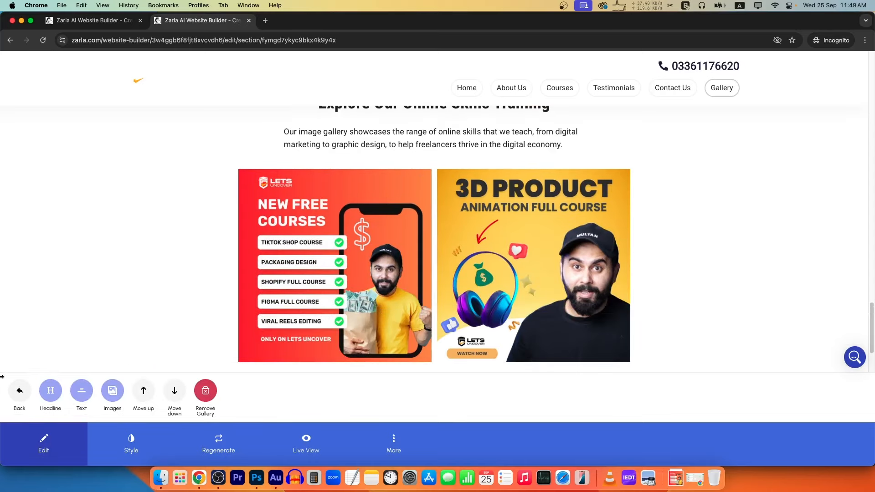
pyautogui.click(19, 390)
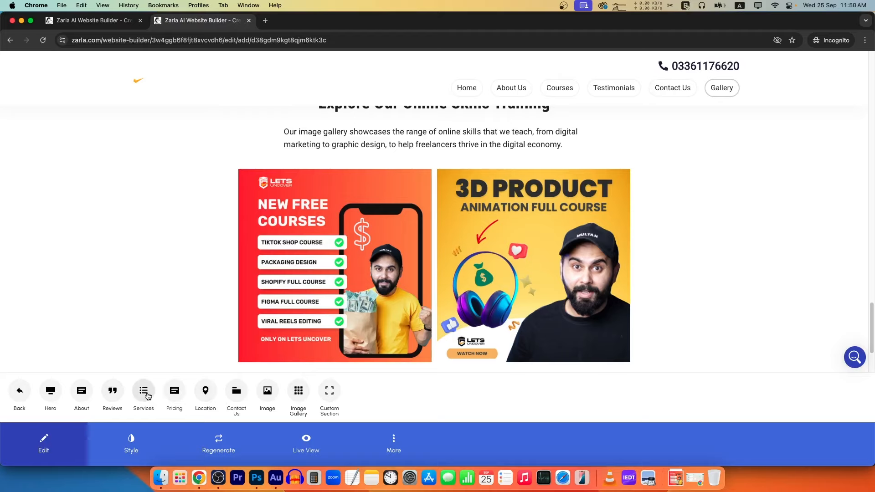
# Add a Services section listing course topics and retitle its headline 'Services we sell'.
pyautogui.click(166, 392)
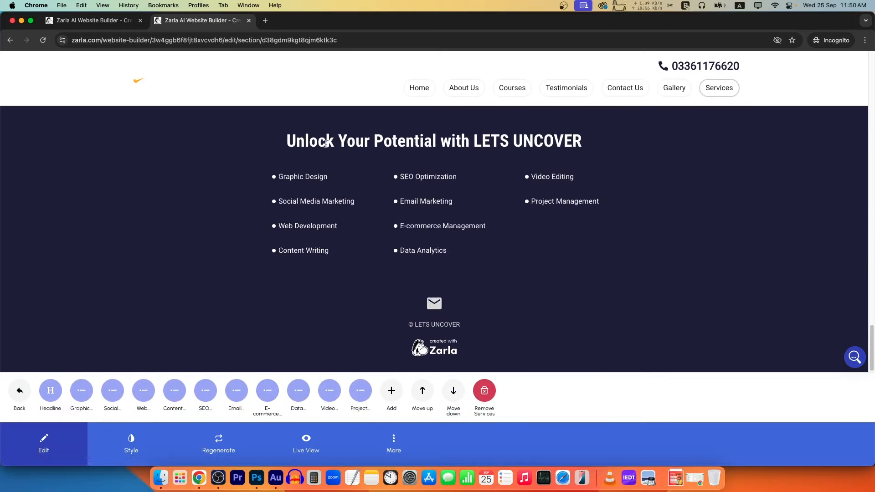
pyautogui.moveTo(287, 141); pyautogui.dragTo(568, 135)
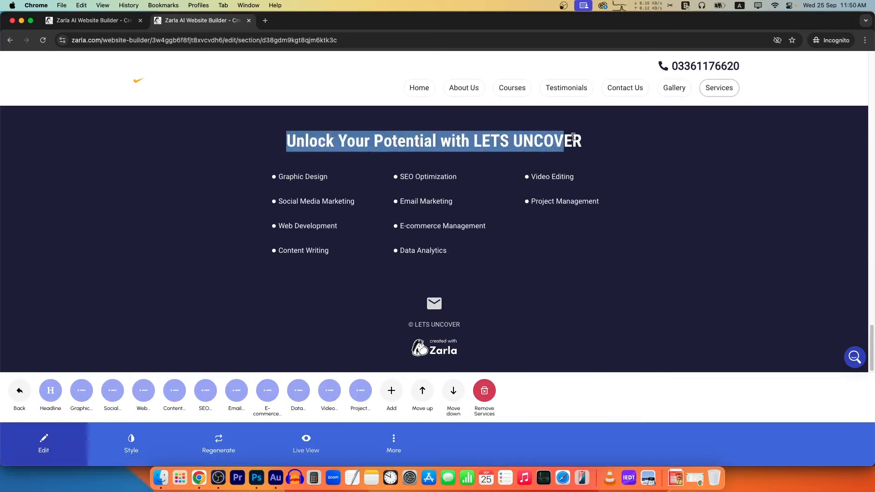
pyautogui.click(50, 390)
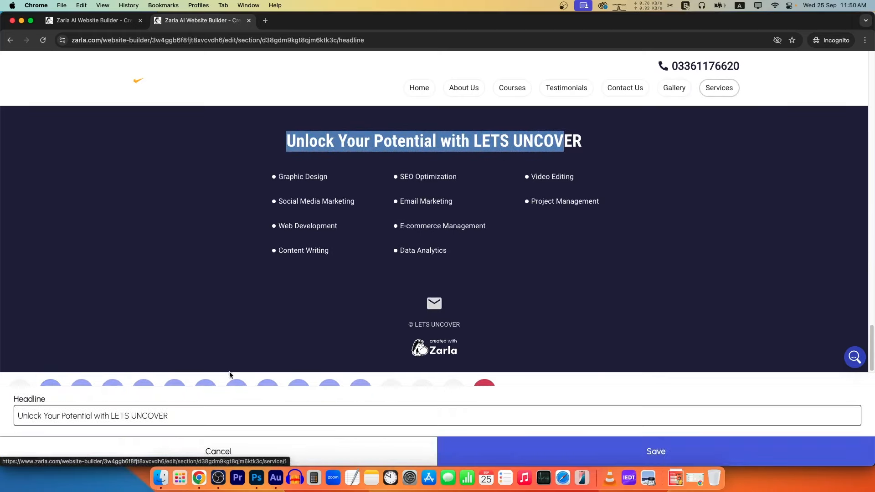
pyautogui.moveTo(187, 415); pyautogui.dragTo(2, 414)
pyautogui.write('Services we')
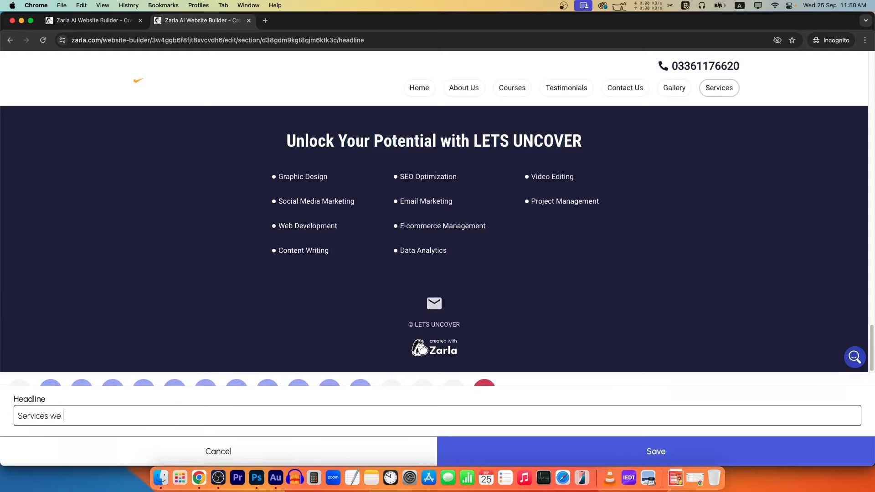
pyautogui.write(' sell')
pyautogui.press('Return')
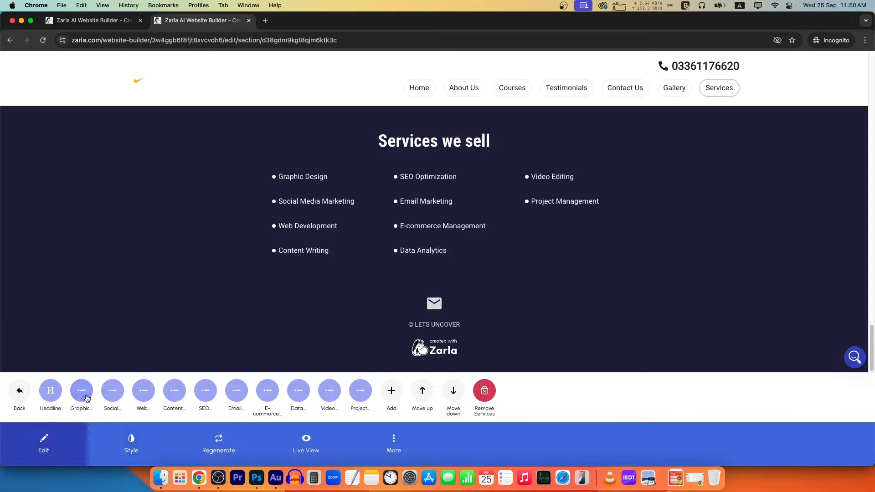
# Rename the Graphic Design service item to Digital marketing and save it.
pyautogui.click(100, 385)
pyautogui.moveTo(101, 405); pyautogui.dragTo(1, 402)
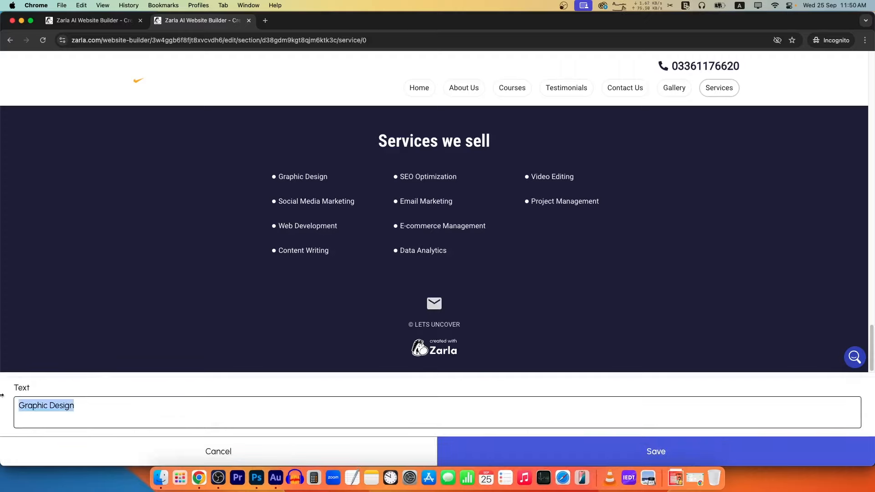
pyautogui.write('Digital marketing')
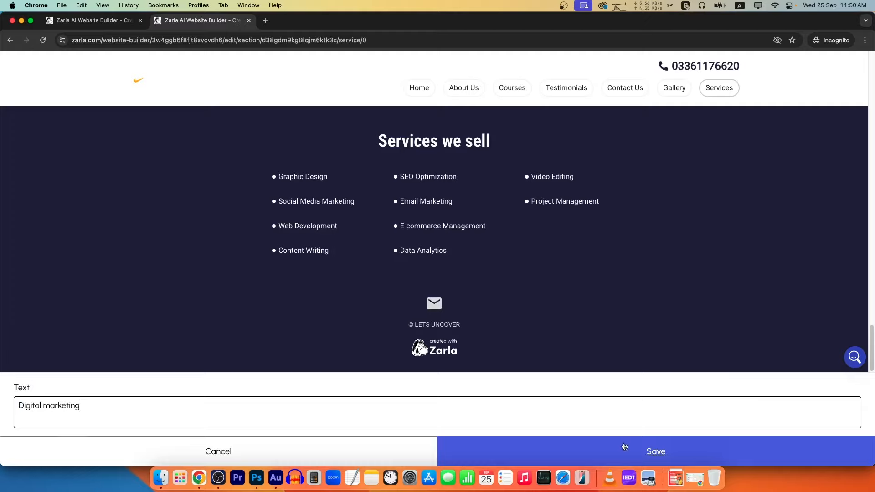
pyautogui.click(625, 447)
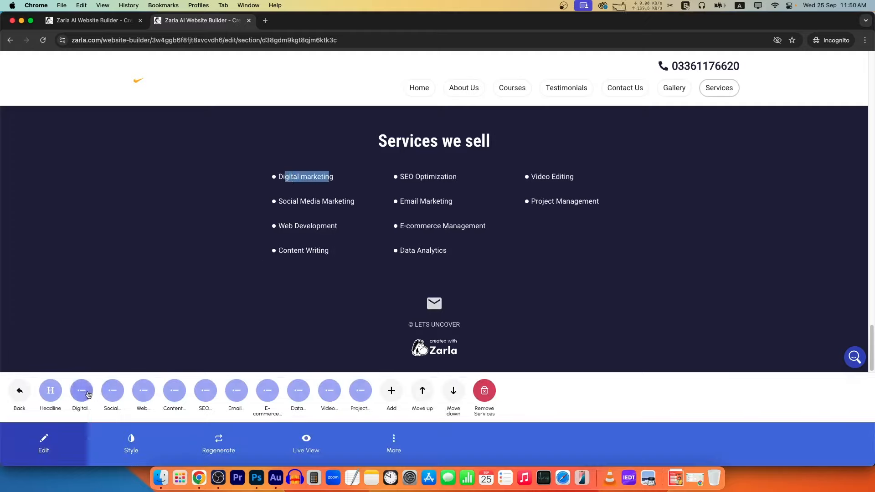
# Rename the Social Media Marketing service to Paid Advertisement, then preview the site in Live View.
pyautogui.click(112, 391)
pyautogui.moveTo(142, 404); pyautogui.dragTo(1, 401)
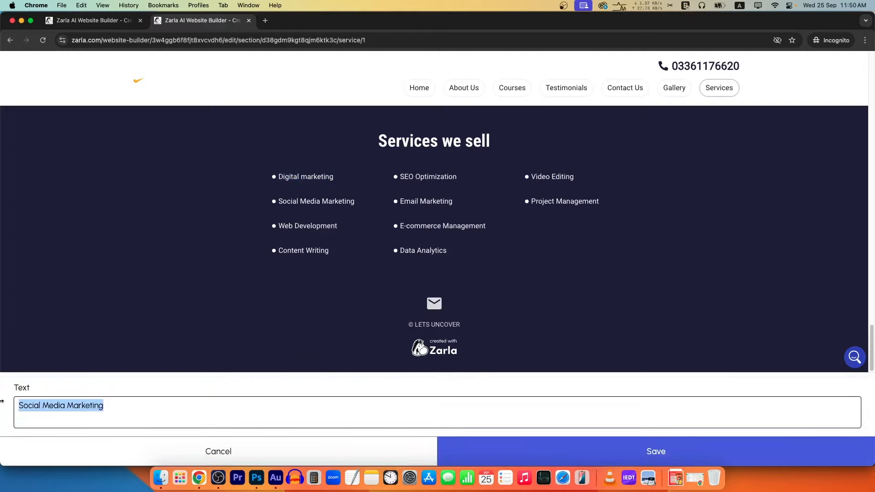
pyautogui.write('Paid Advert')
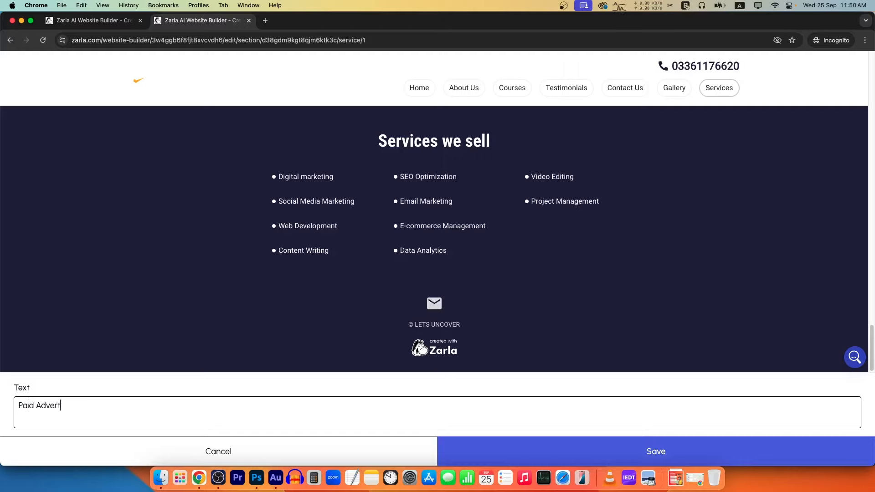
pyautogui.write('isement')
pyautogui.click(654, 451)
pyautogui.moveTo(357, 203); pyautogui.dragTo(286, 197)
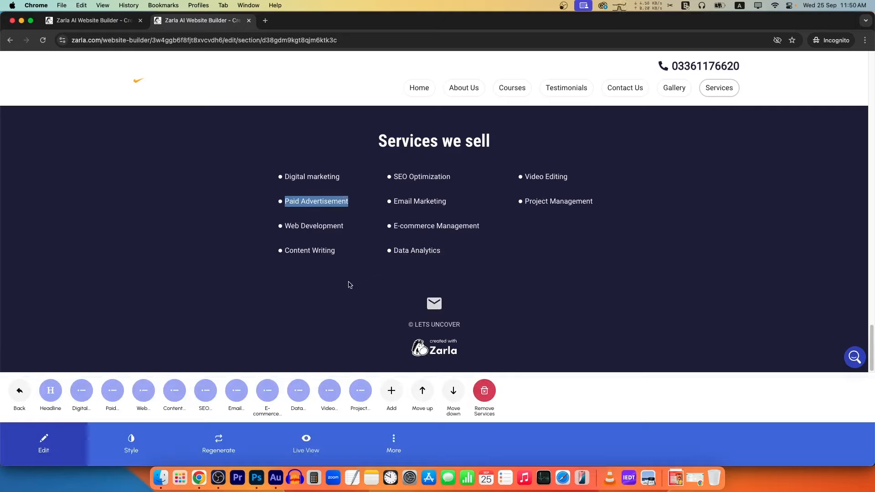
pyautogui.click(20, 391)
pyautogui.click(309, 449)
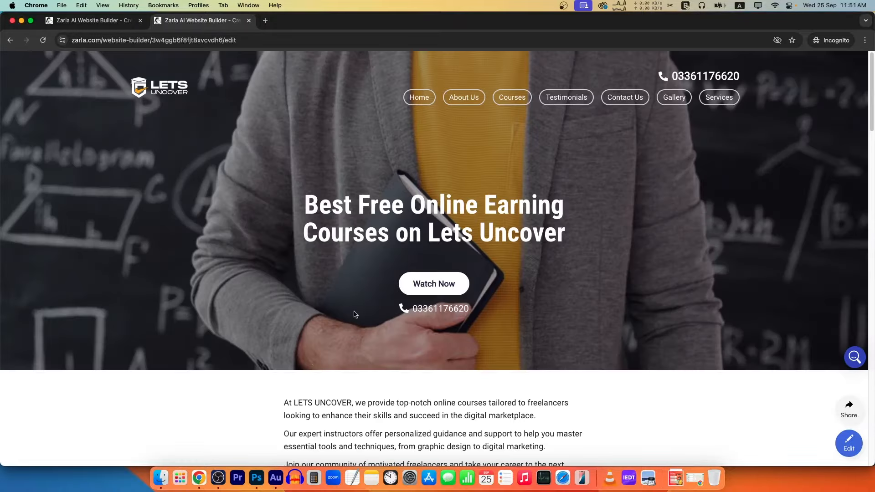
pyautogui.scroll(-15, 396, 285)
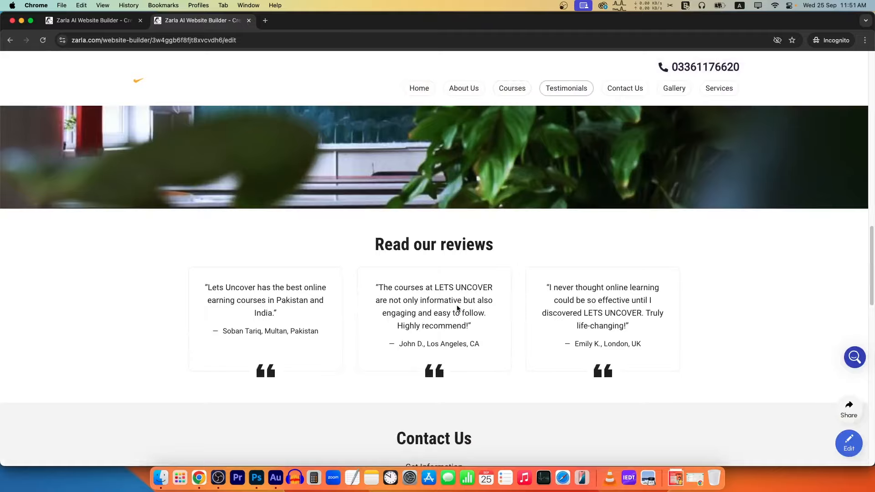
pyautogui.scroll(-20, 457, 308)
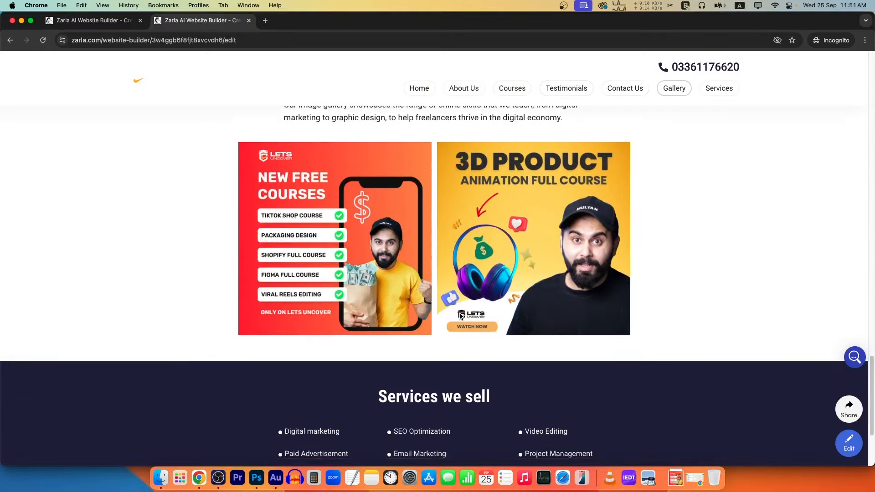
pyautogui.scroll(15, 460, 317)
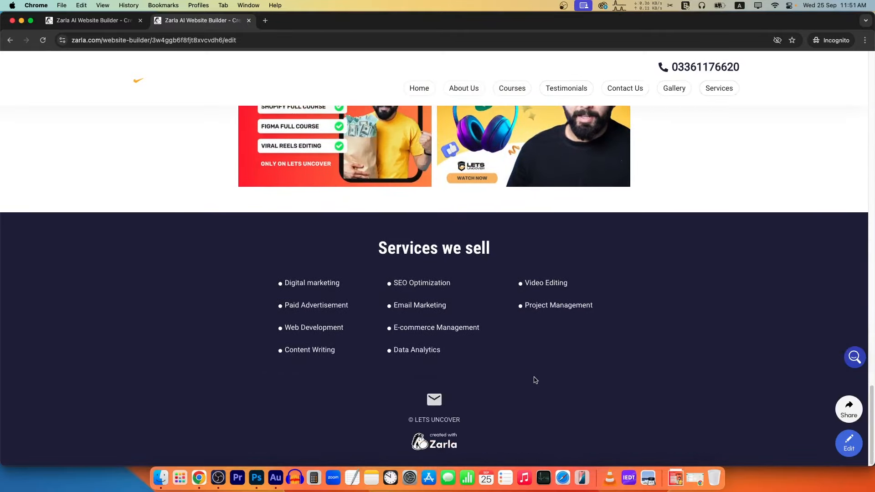
pyautogui.scroll(10, 534, 386)
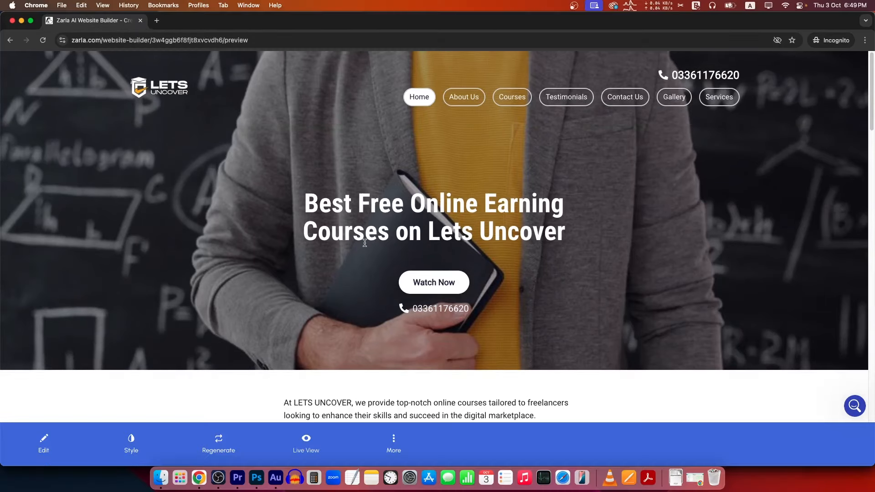
# Open the Domain Request conversation in the help panel's Messages.
pyautogui.click(855, 406)
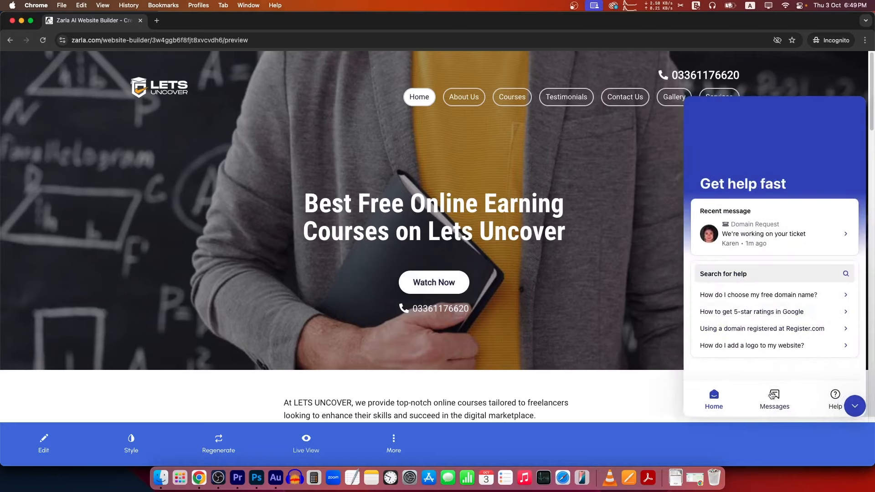
pyautogui.click(775, 393)
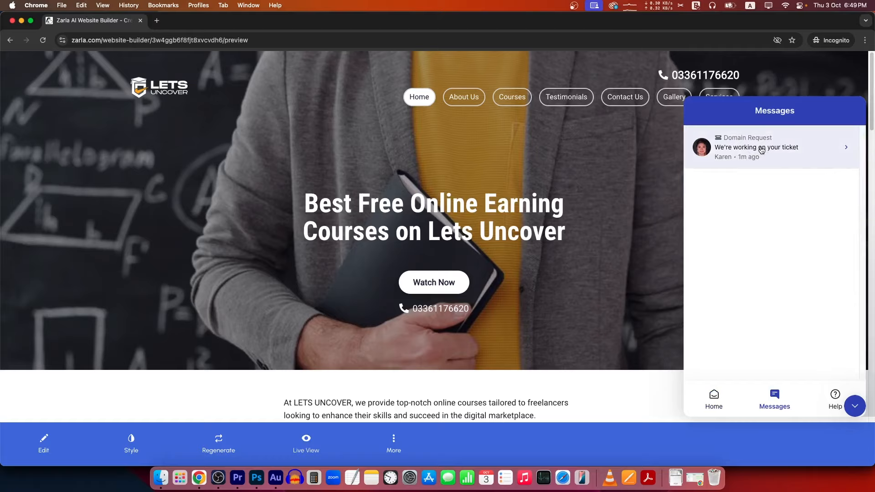
pyautogui.click(761, 150)
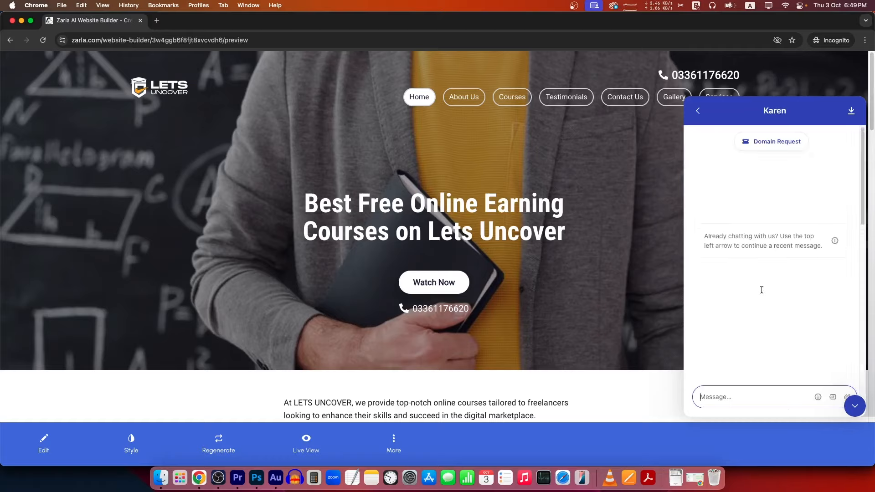
pyautogui.scroll(10, 760, 284)
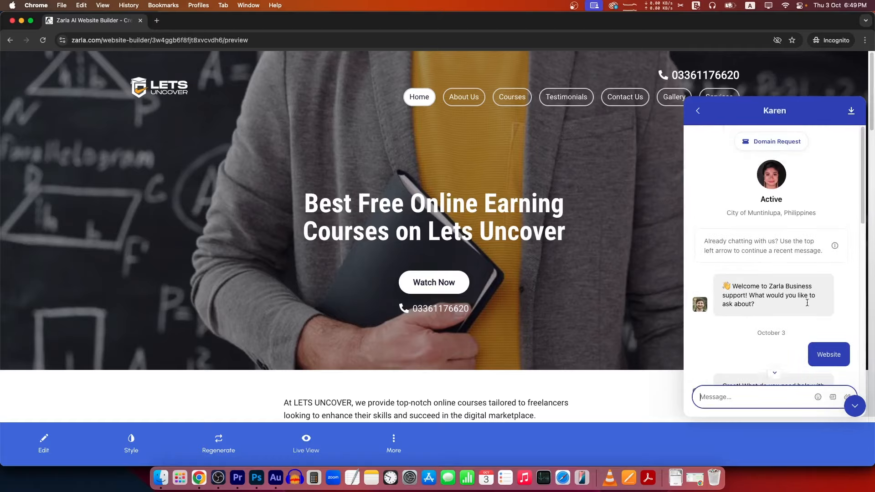
pyautogui.scroll(-7, 778, 298)
pyautogui.scroll(4, 778, 298)
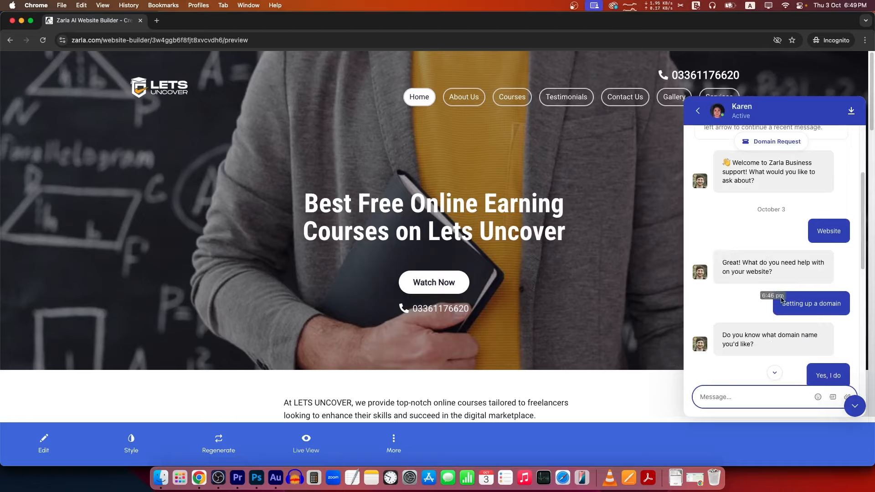
# Review the 'Setting up a domain' messages, the 'Yes, I do' reply and the requested domain name.
pyautogui.tripleClick(818, 310)
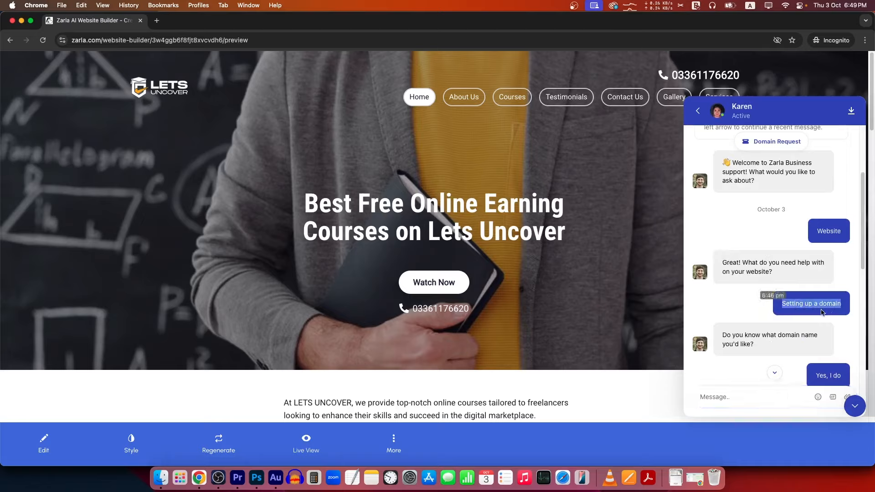
pyautogui.scroll(-4, 822, 312)
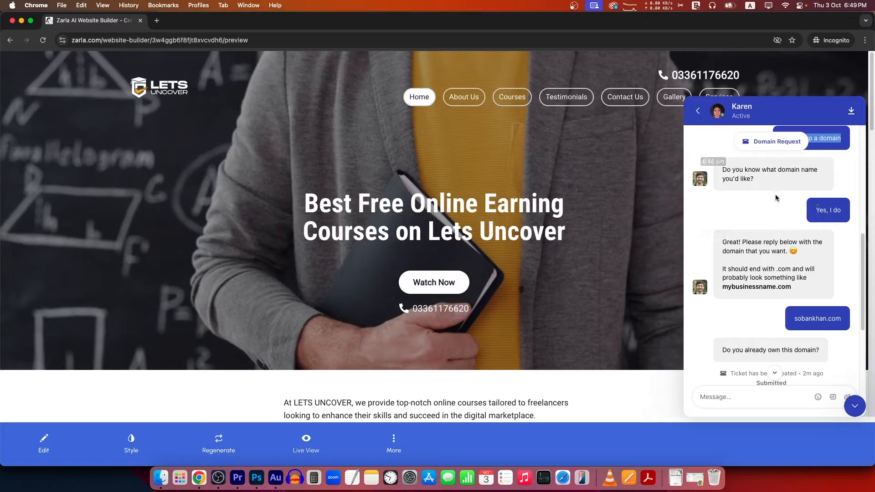
pyautogui.moveTo(815, 210); pyautogui.dragTo(836, 210)
pyautogui.scroll(-1, 756, 280)
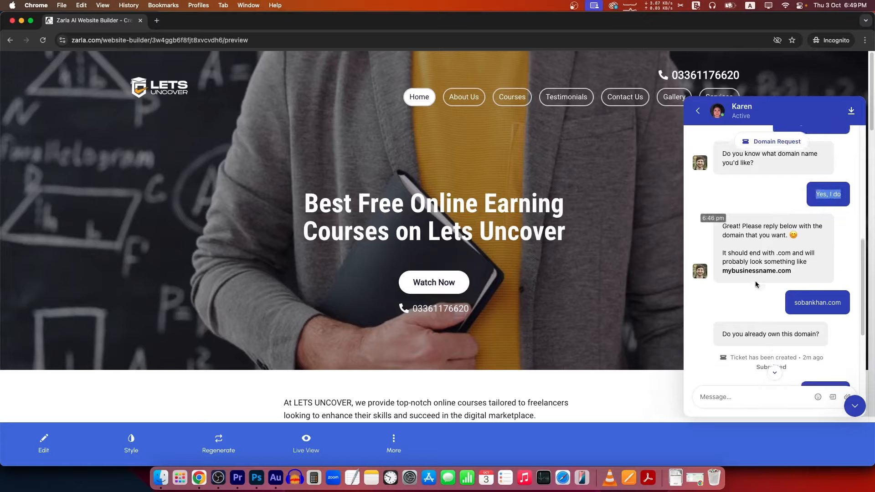
pyautogui.doubleClick(809, 284)
pyautogui.tripleClick(809, 284)
pyautogui.scroll(-2, 815, 273)
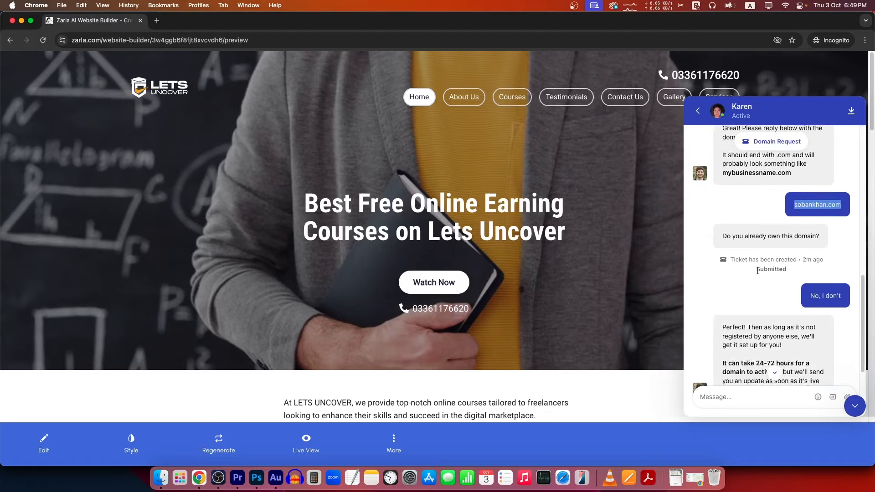
pyautogui.moveTo(810, 296); pyautogui.dragTo(841, 296)
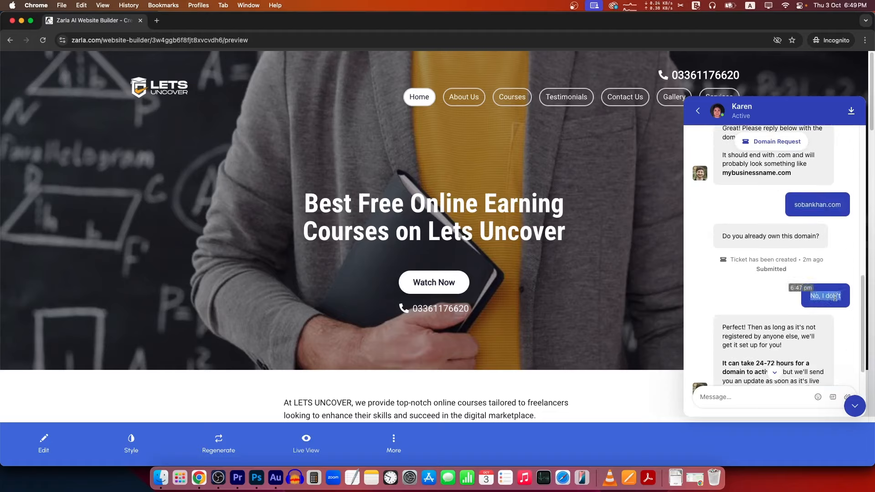
pyautogui.scroll(-2, 787, 295)
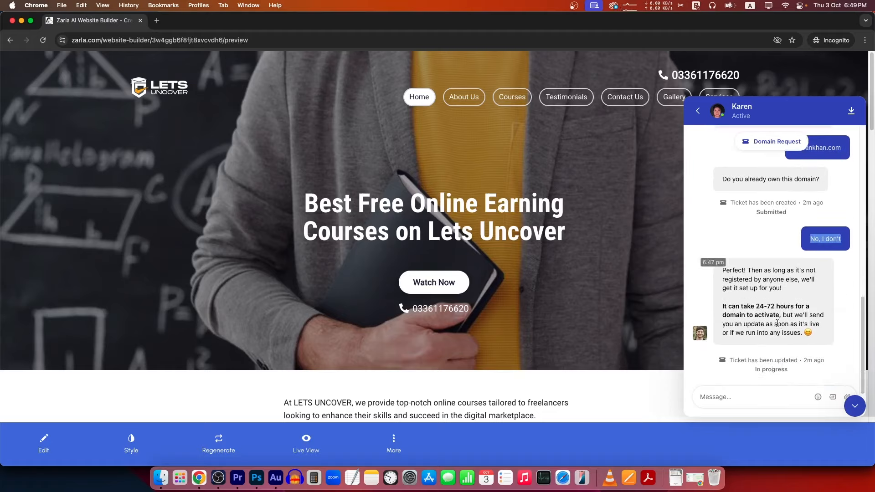
# Review support's reply: 24-72 hour activation time, last update, and In progress ticket status.
pyautogui.moveTo(821, 336); pyautogui.dragTo(727, 272)
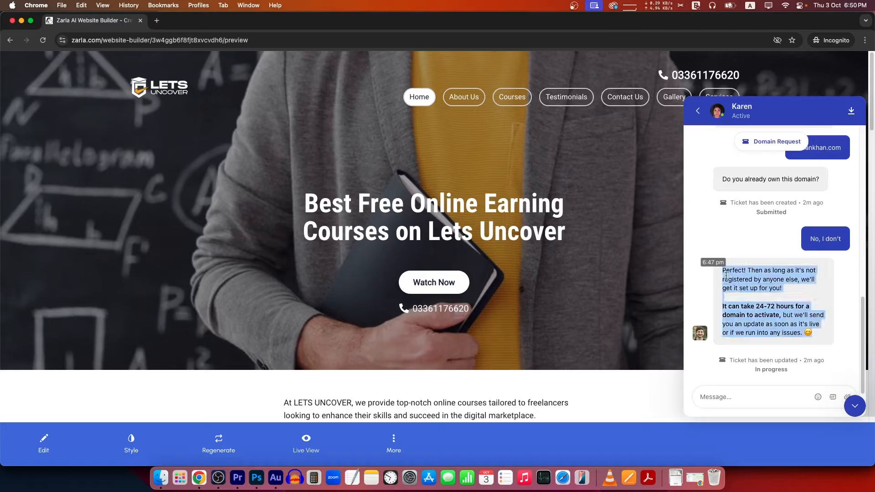
pyautogui.doubleClick(767, 306)
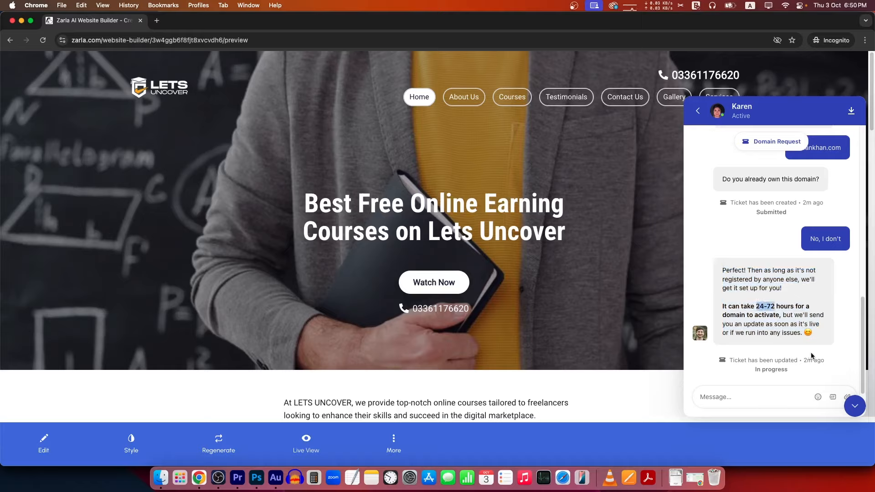
pyautogui.moveTo(826, 360); pyautogui.dragTo(780, 359)
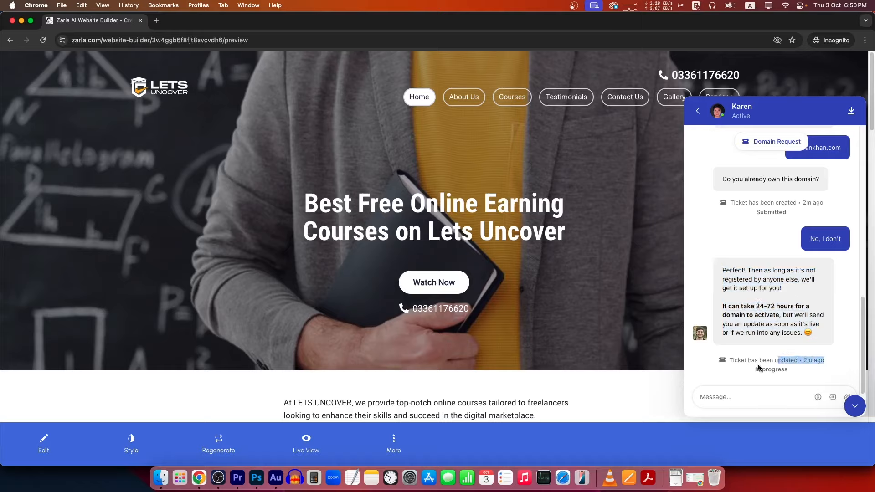
pyautogui.tripleClick(760, 369)
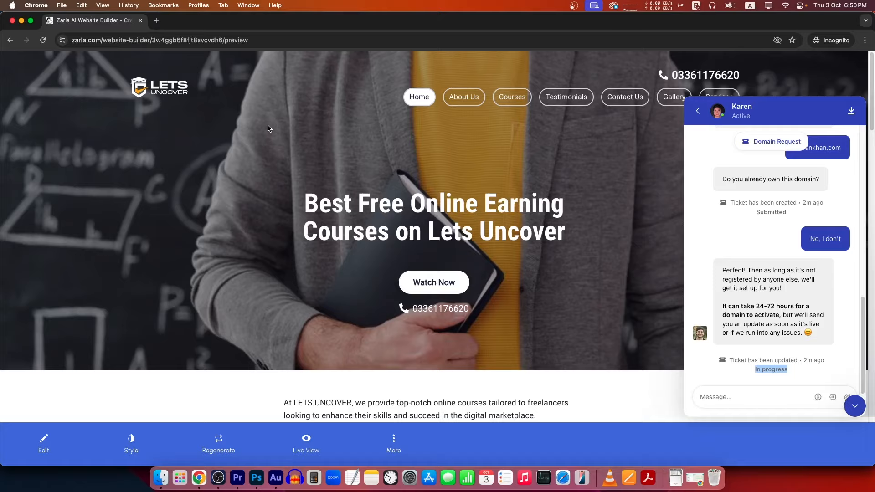
pyautogui.scroll(2, 818, 215)
pyautogui.doubleClick(814, 233)
pyautogui.moveTo(814, 233); pyautogui.dragTo(835, 233)
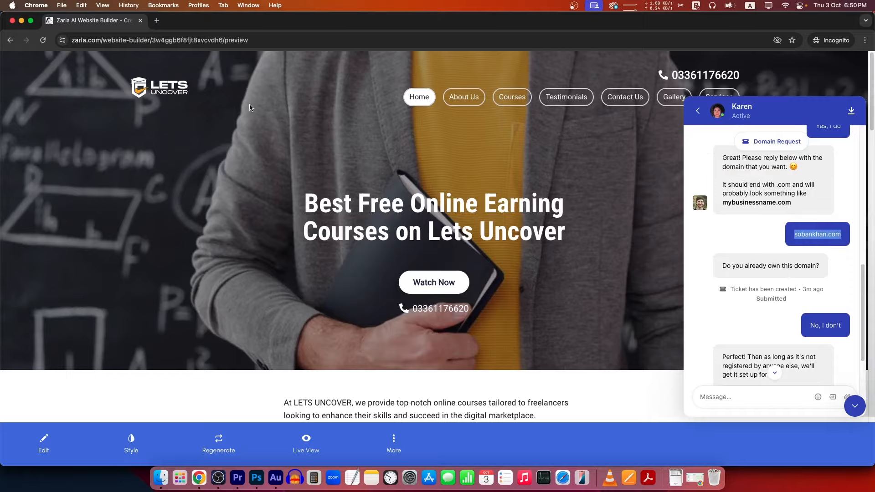
pyautogui.scroll(-15, 386, 198)
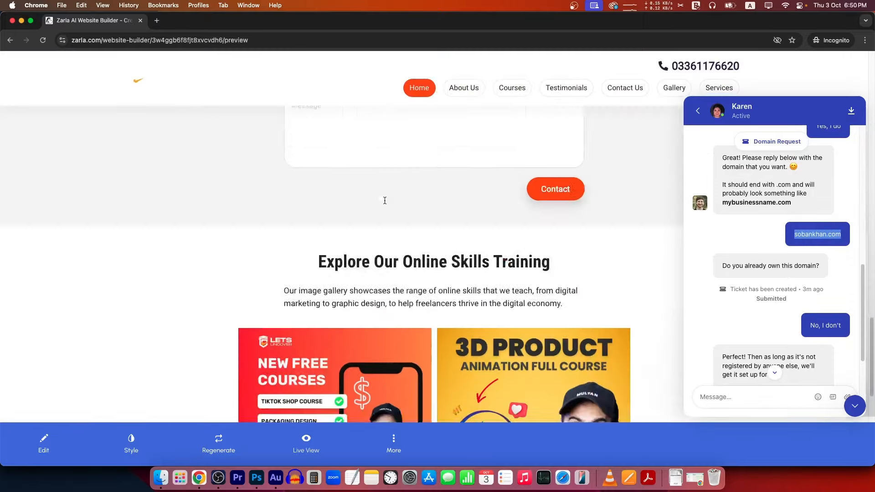
pyautogui.scroll(-4, 385, 198)
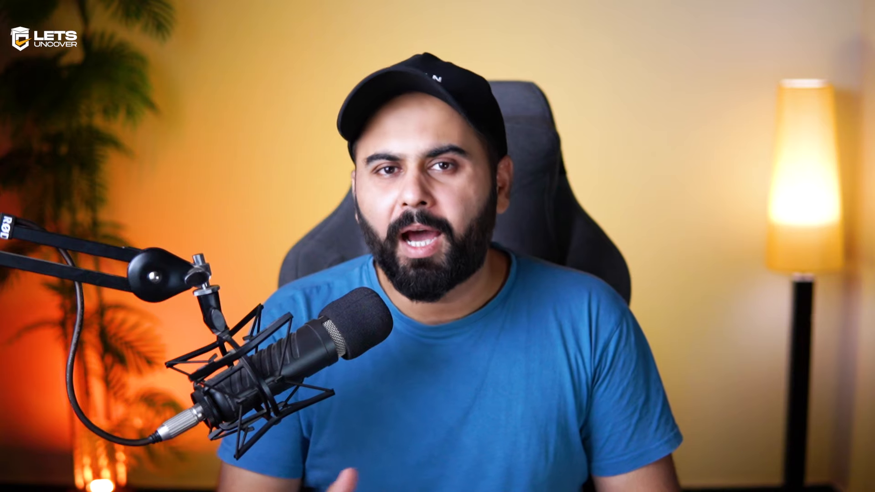